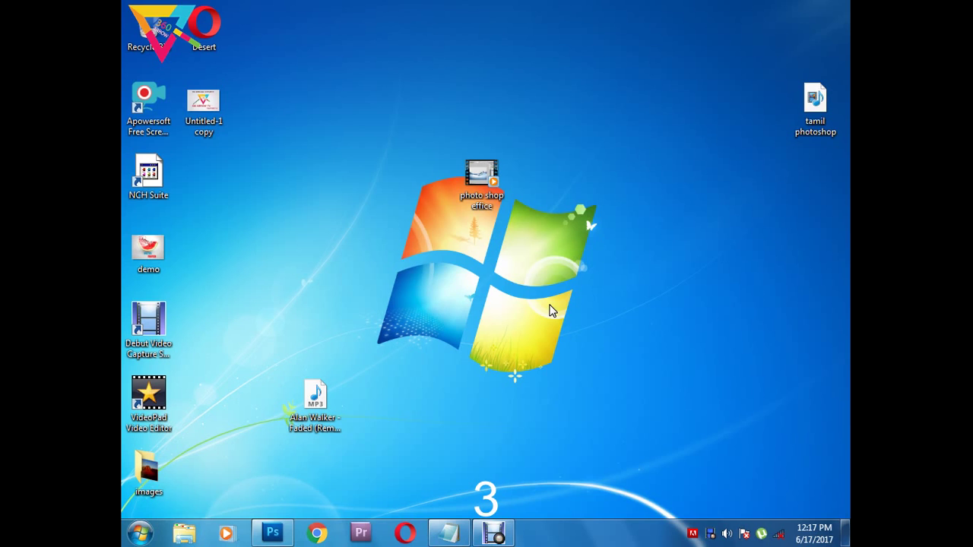
Restore the Photoshop window from the taskbar to show the blank Untitled-1 document.
left_click(260, 533)
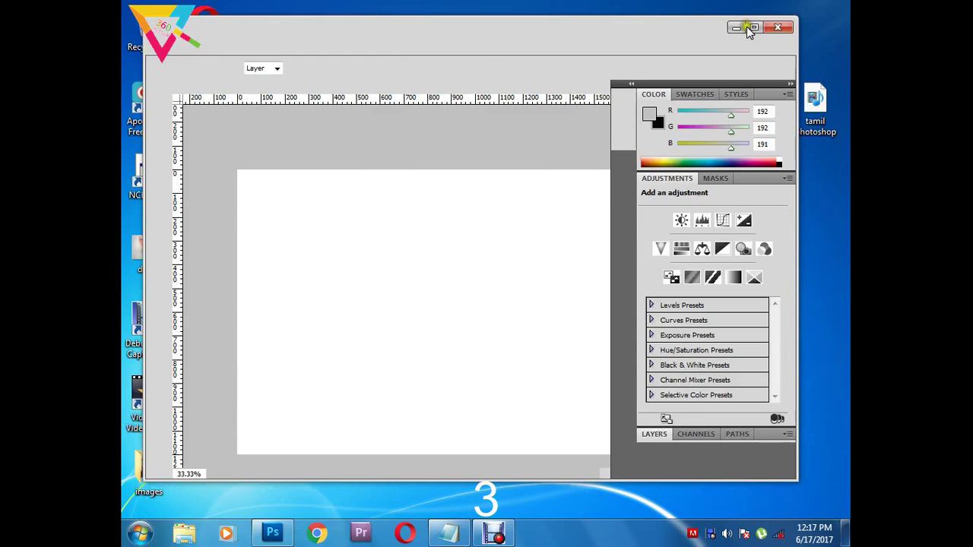
Maximize Photoshop and close Untitled-1, discarding its changes without saving.
left_click(753, 28)
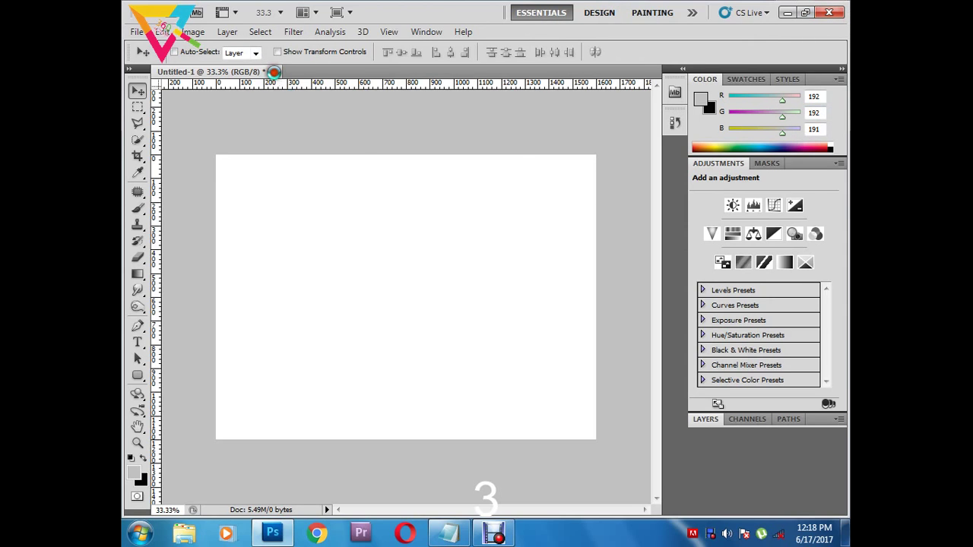
left_click(274, 72)
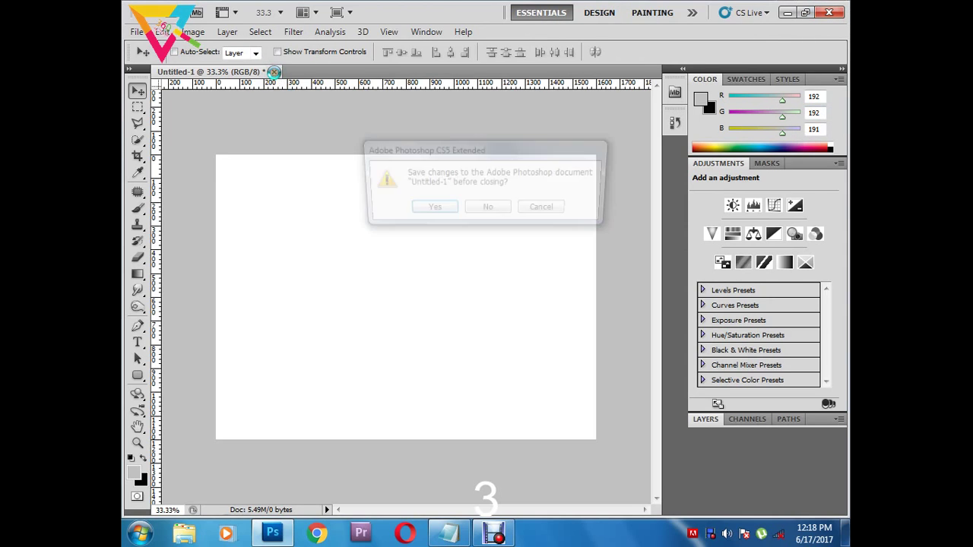
left_click(484, 207)
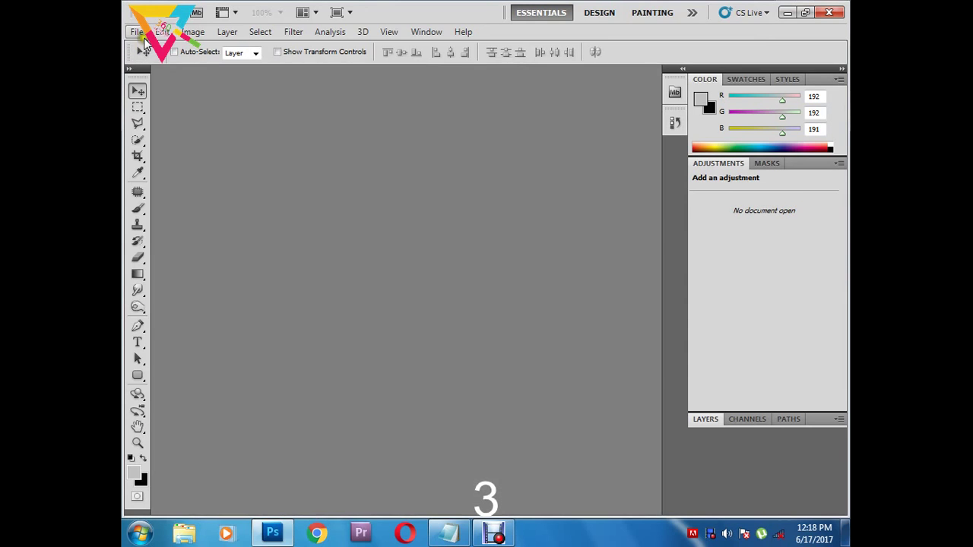
In the Open dialog, browse to the db folder on Local Disk (E:).
left_click(139, 33)
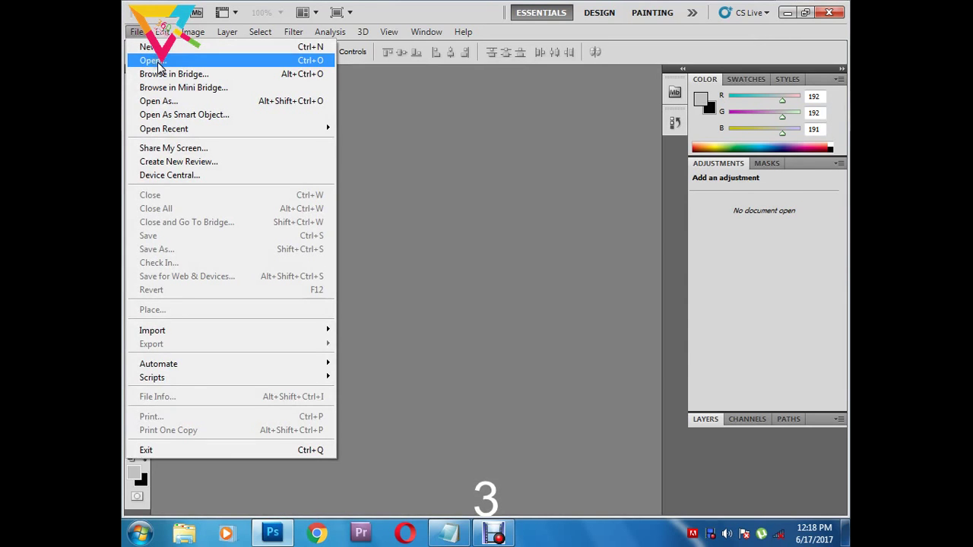
left_click(157, 60)
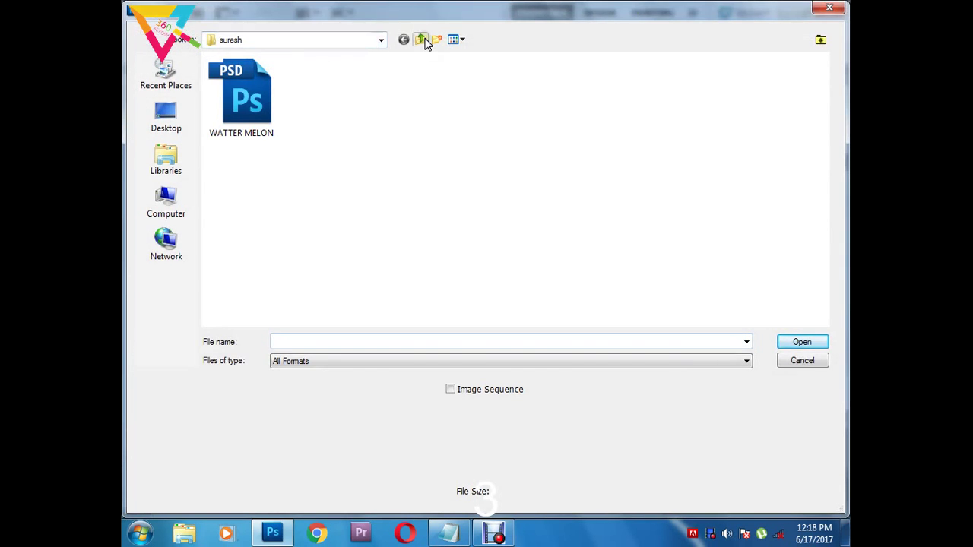
left_click(166, 207)
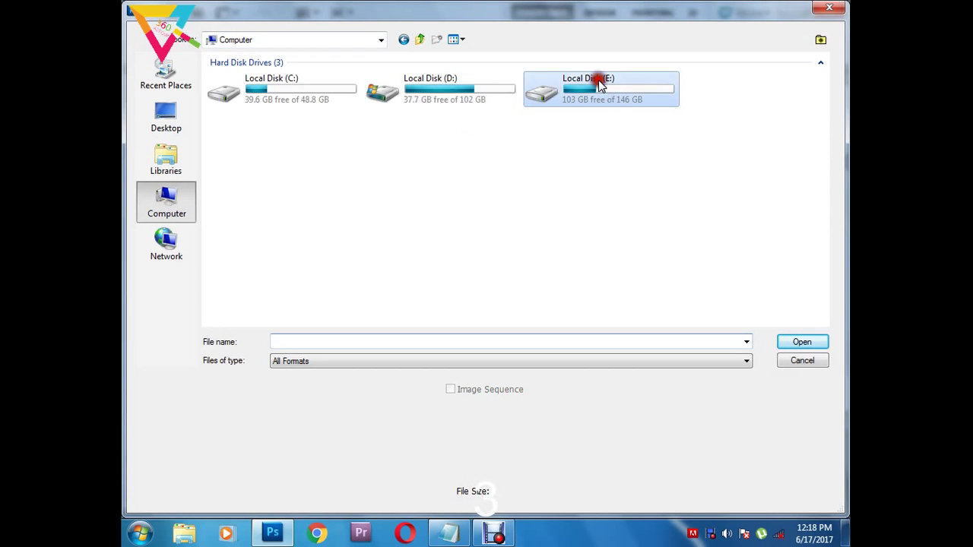
double_click(598, 79)
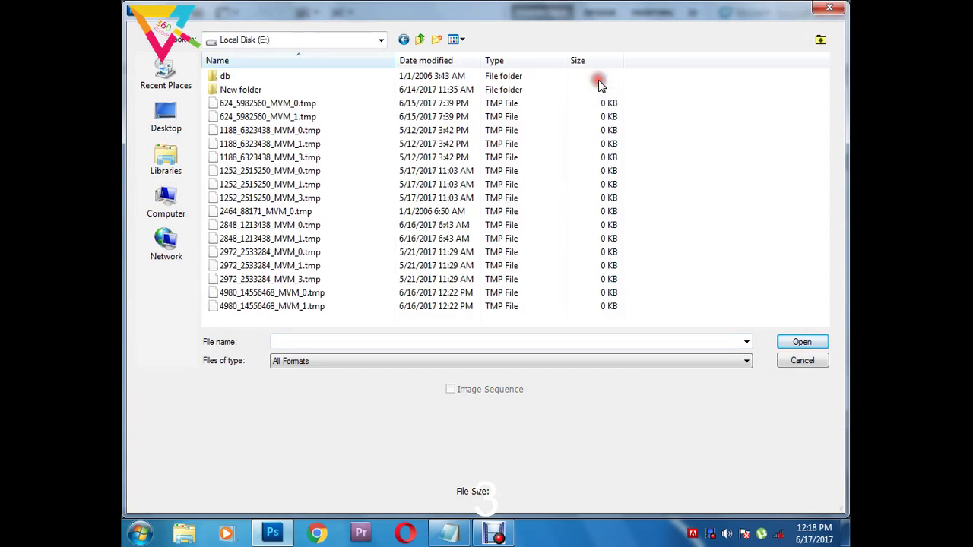
double_click(250, 78)
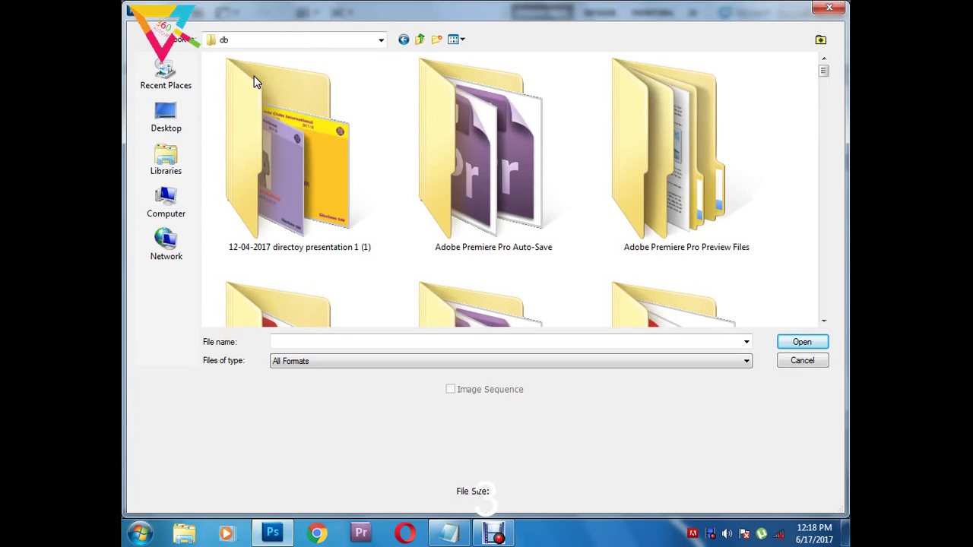
Look through the db folder, peek into the azar work out folder, and return to db.
scroll(260, 110, "down", 1)
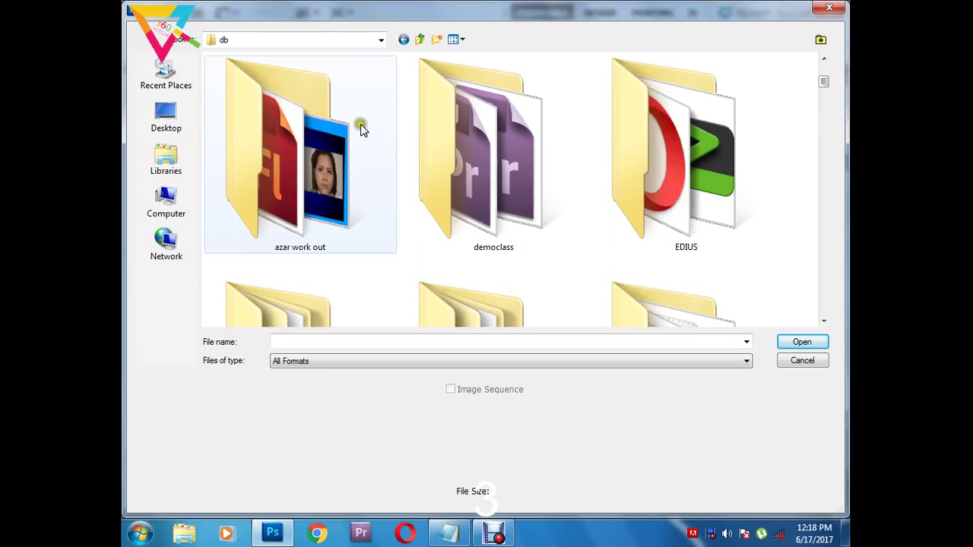
scroll(404, 169, "down", 3)
scroll(404, 177, "down", 1)
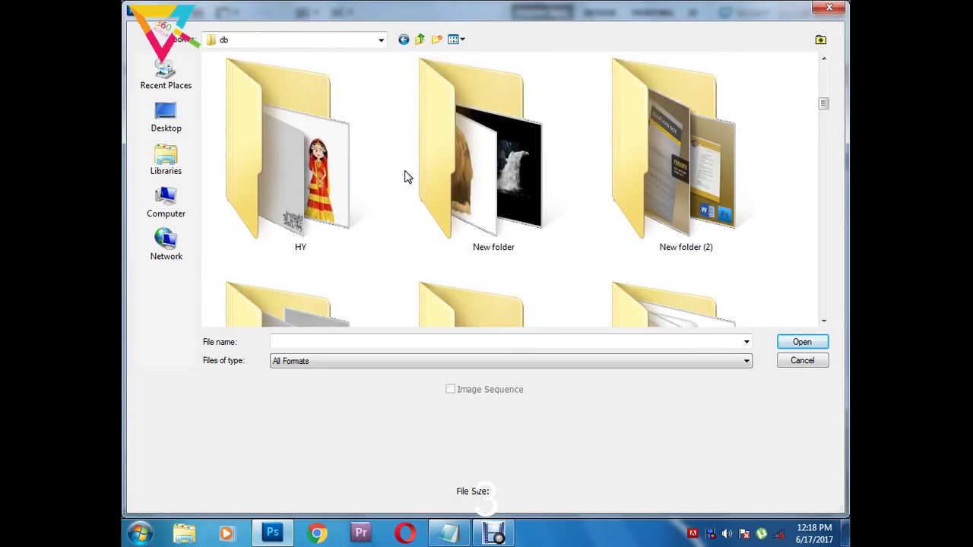
scroll(404, 177, "down", 1)
scroll(407, 175, "up", 1)
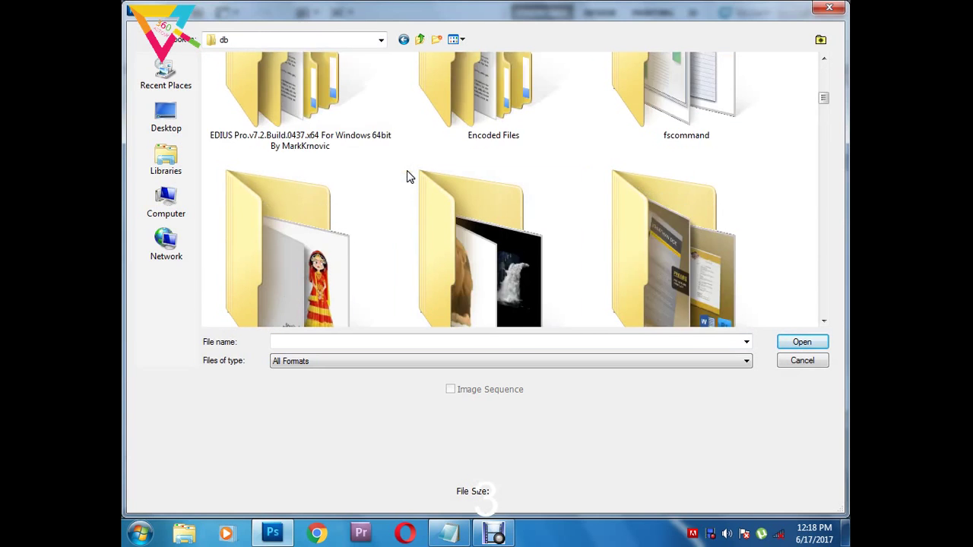
scroll(406, 176, "up", 1)
scroll(407, 177, "up", 2)
scroll(406, 176, "down", 3)
scroll(407, 177, "up", 3)
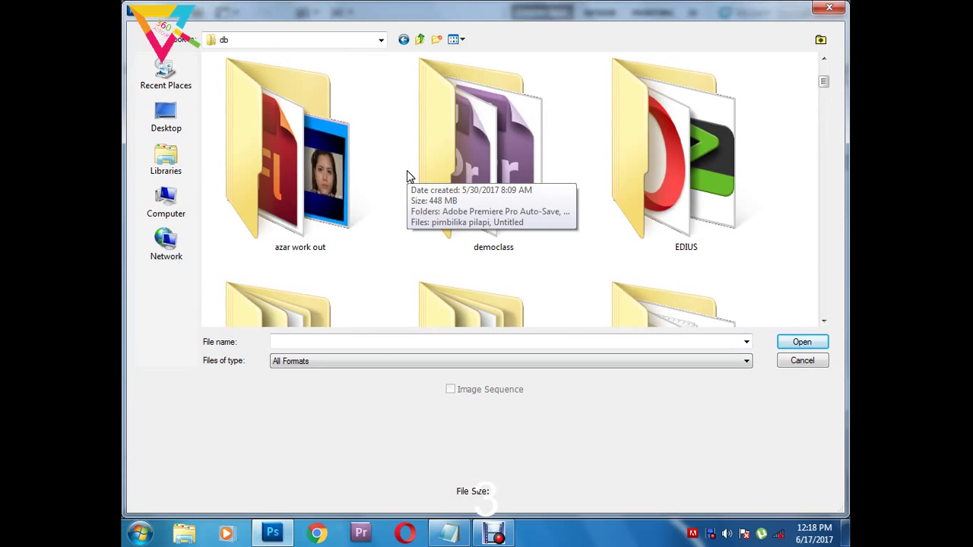
double_click(318, 164)
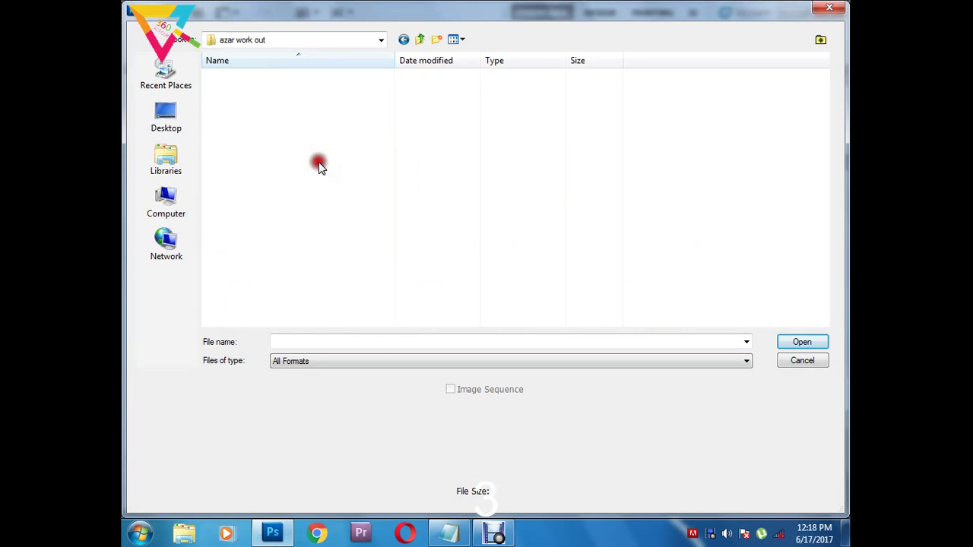
left_click(404, 39)
Find and select the olivia-wilde portrait JPG in the db folder.
scroll(272, 169, "down", 3)
scroll(271, 168, "down", 3)
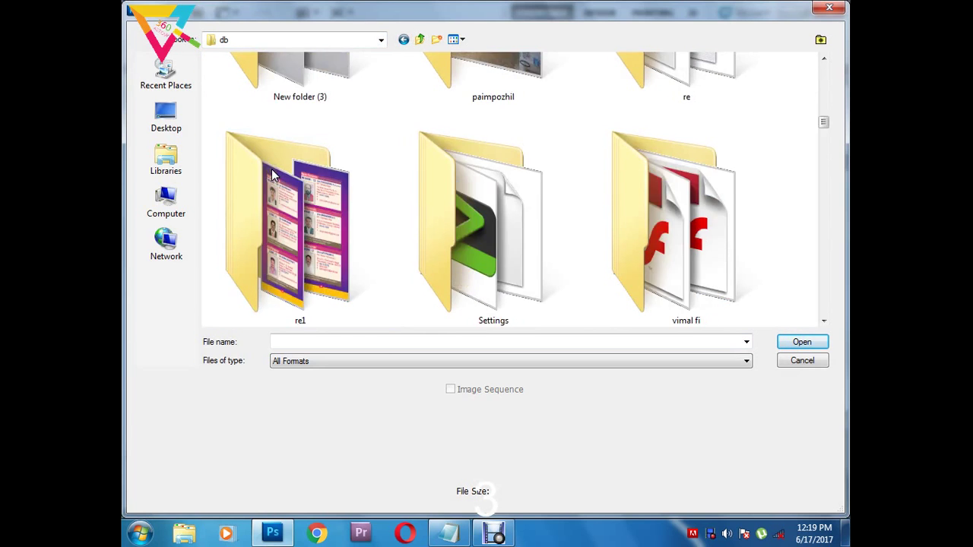
scroll(271, 169, "down", 3)
scroll(271, 168, "down", 3)
scroll(279, 196, "down", 5)
scroll(413, 203, "up", 5)
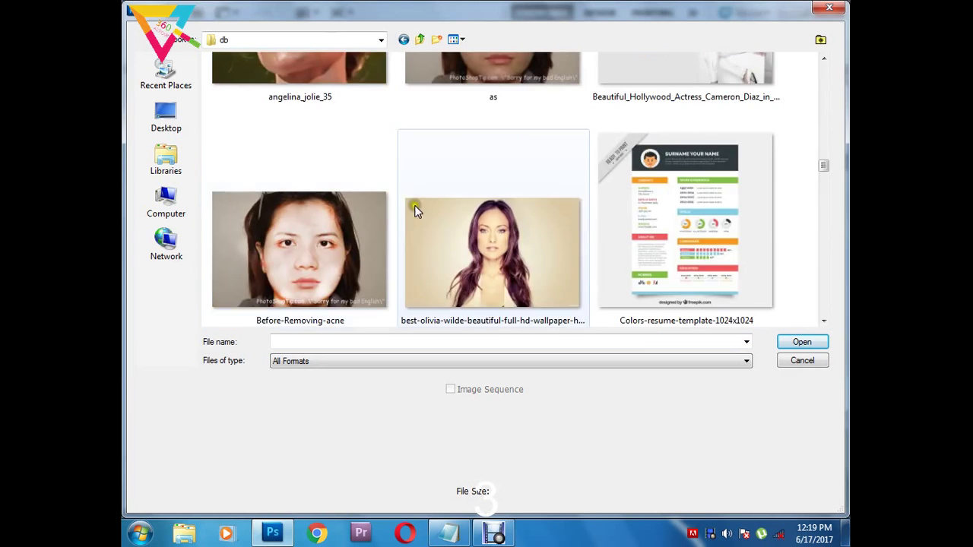
scroll(419, 209, "up", 2)
scroll(419, 205, "down", 3)
scroll(418, 206, "up", 3)
scroll(418, 205, "up", 2)
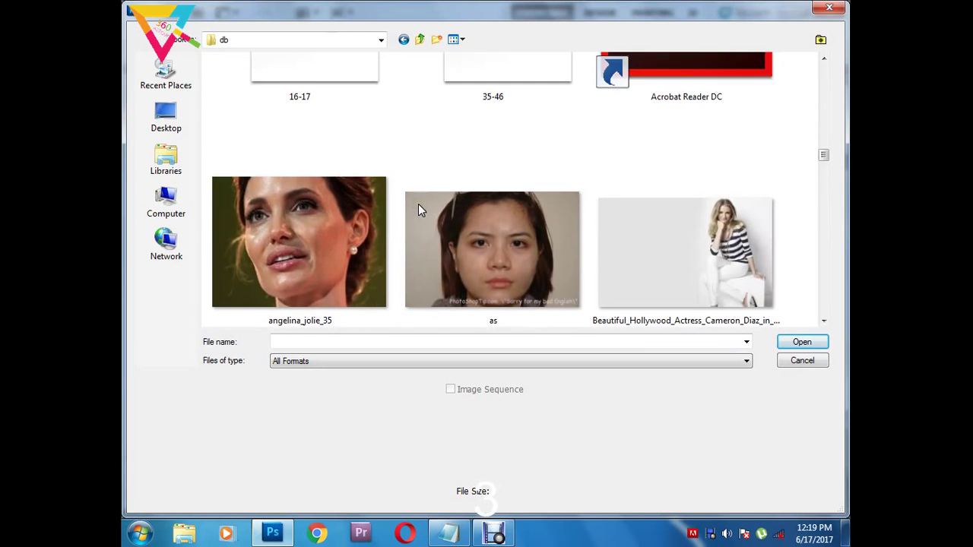
scroll(418, 205, "down", 5)
scroll(418, 209, "down", 3)
scroll(418, 209, "down", 3)
scroll(418, 209, "down", 3)
scroll(419, 210, "up", 3)
scroll(419, 209, "up", 3)
scroll(419, 207, "up", 3)
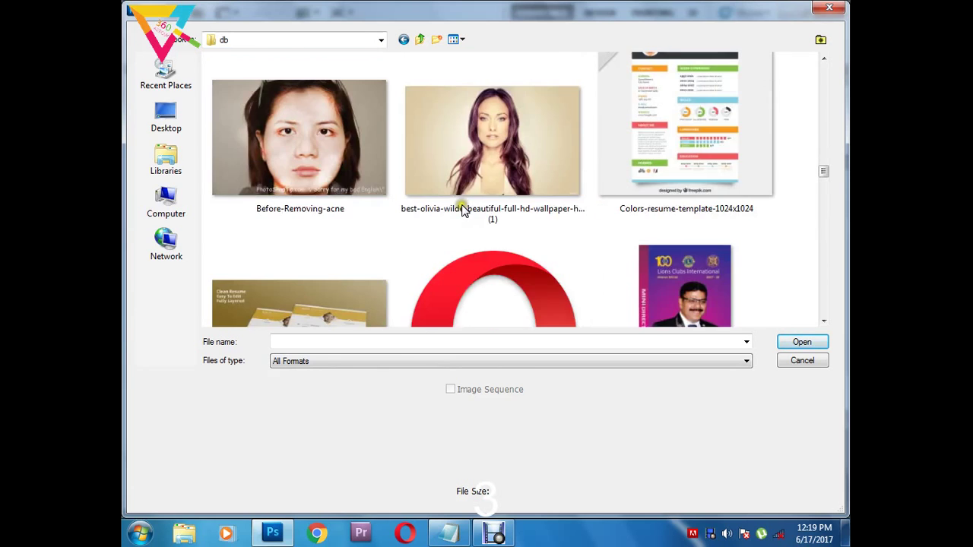
left_click(490, 179)
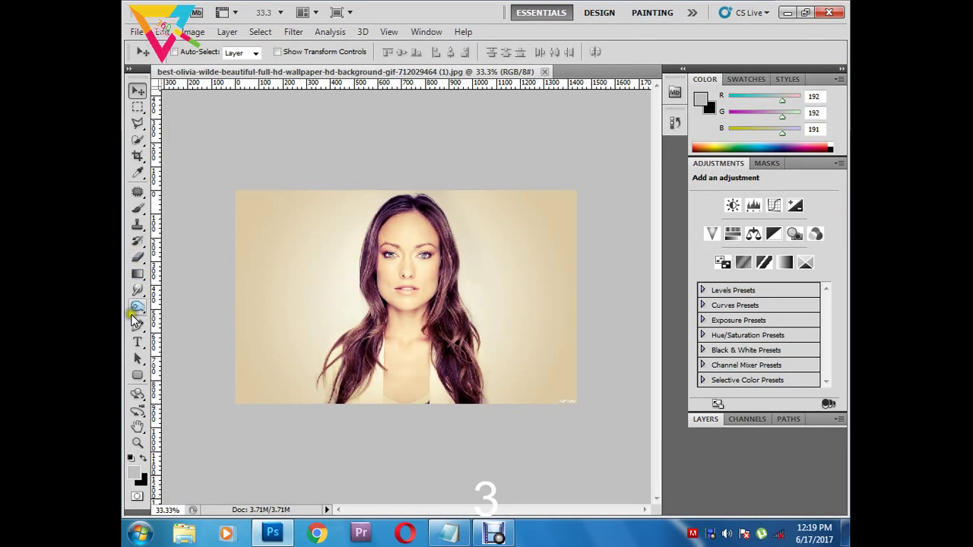
Try a Crop tool frame around the woman's head and shoulders, then cancel it.
left_click(137, 156)
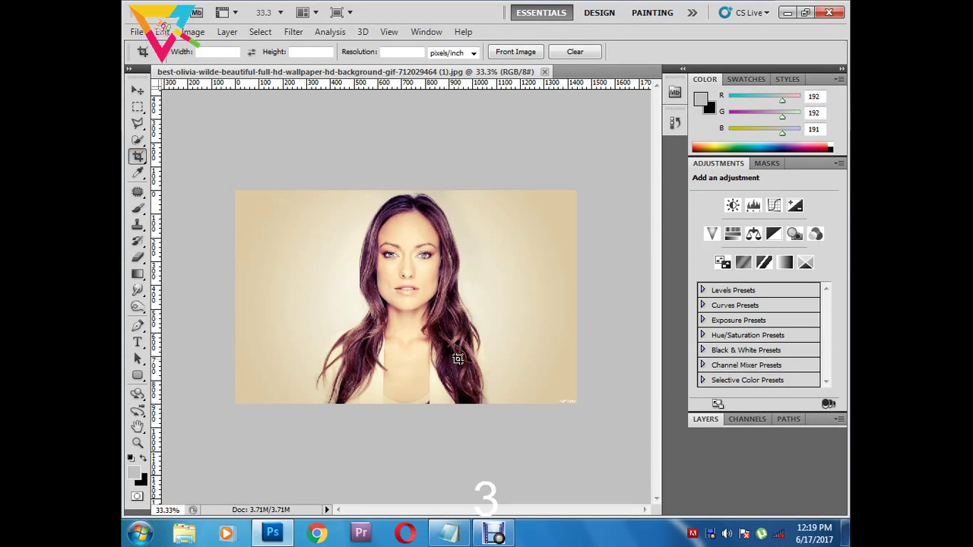
left_click_drag(344, 191, 517, 371)
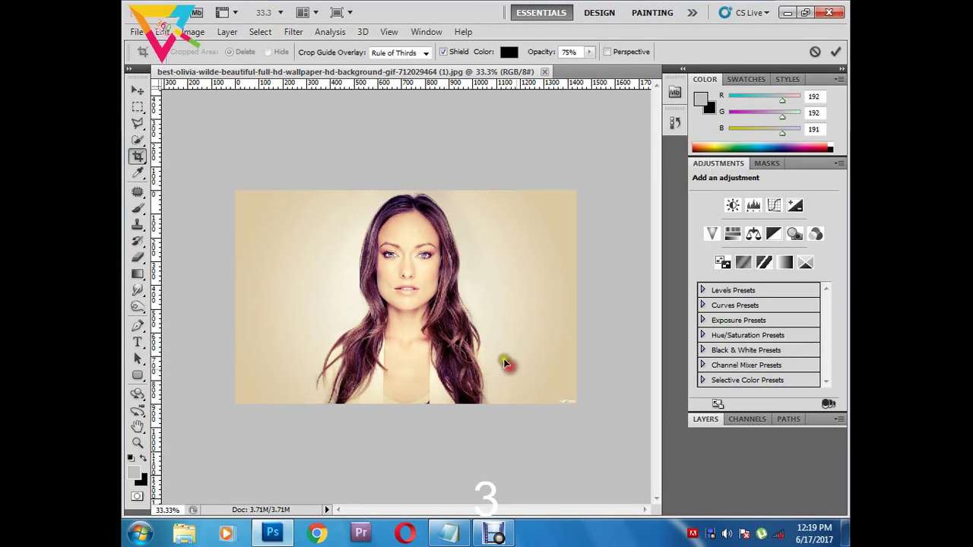
left_click_drag(467, 330, 455, 330)
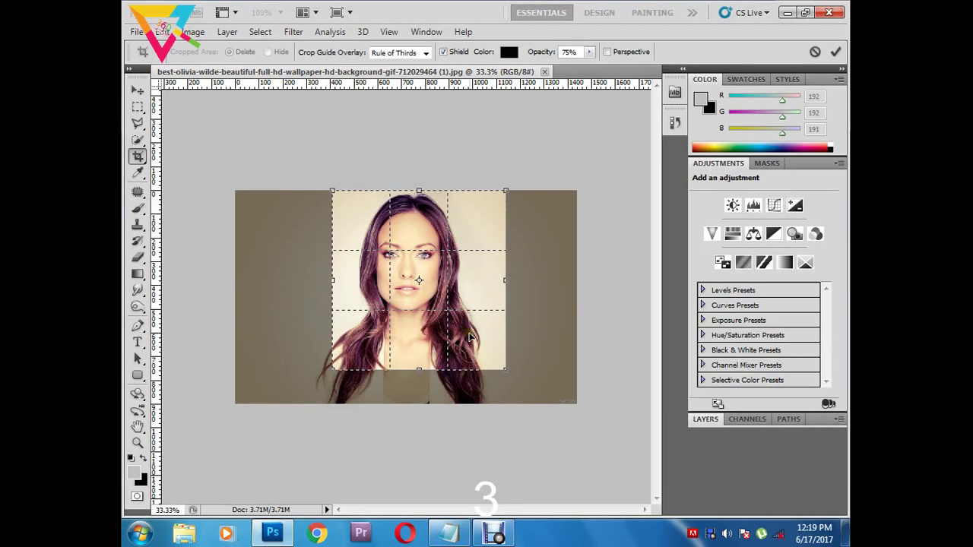
key("Escape")
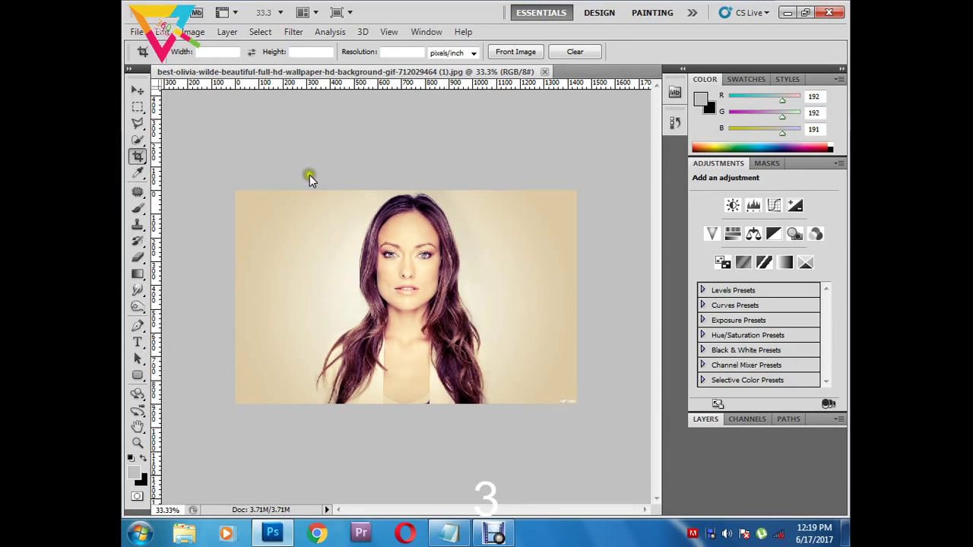
Enter 3.5cm as the crop width.
left_click(225, 51)
type("3.5c")
type("m")
key("Tab")
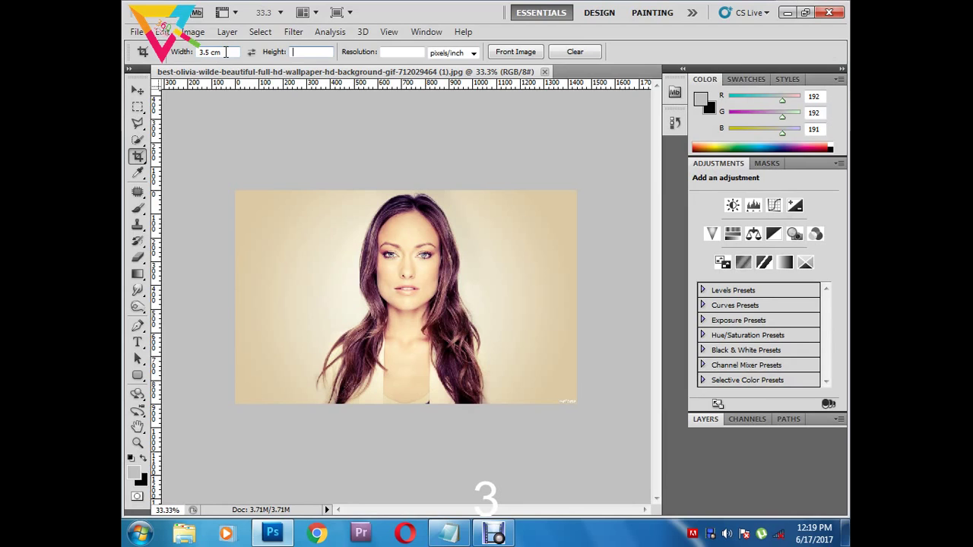
Set the crop height to 4.5 cm, correcting its unit from pixels to centimetres.
type("4.5")
mouse_move(320, 191)
left_mouse_down()
mouse_move(476, 336)
mouse_move(383, 192)
left_mouse_up()
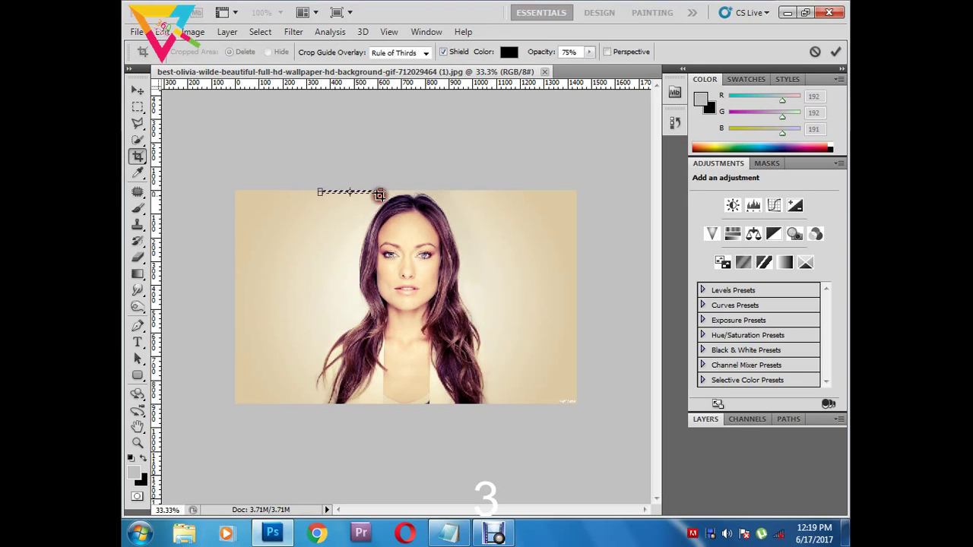
key("Escape")
left_click(314, 53)
double_click(313, 53)
type("cm")
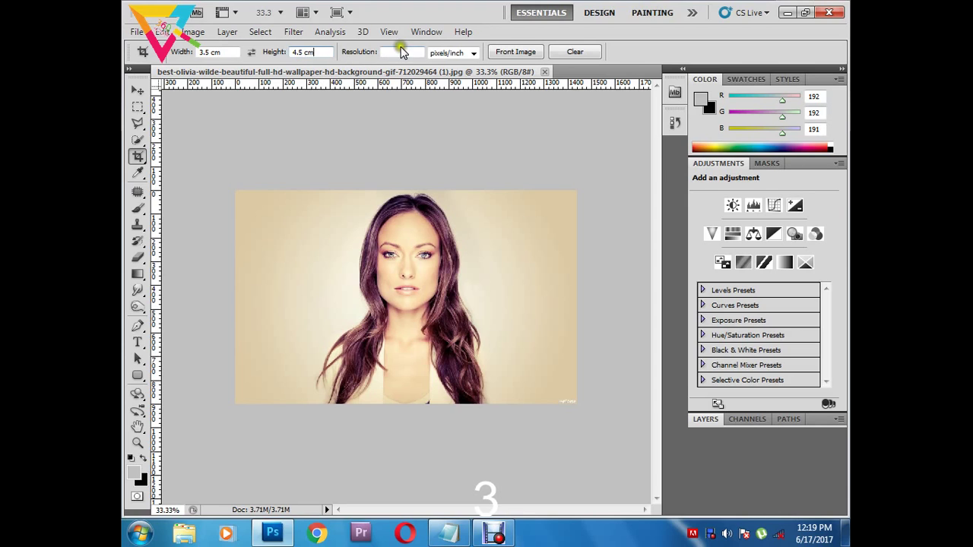
Set crop resolution to 300 and crop the face and shoulders to 3.5 × 4.5 cm.
left_click(402, 52)
type("300")
mouse_move(330, 192)
left_mouse_down()
mouse_move(469, 346)
mouse_move(536, 401)
left_mouse_up()
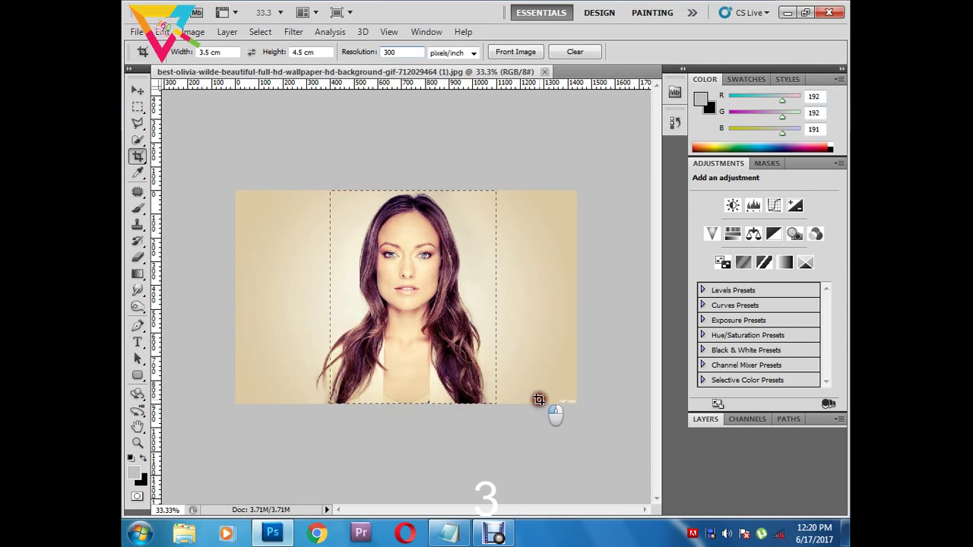
left_click_drag(537, 400, 543, 403)
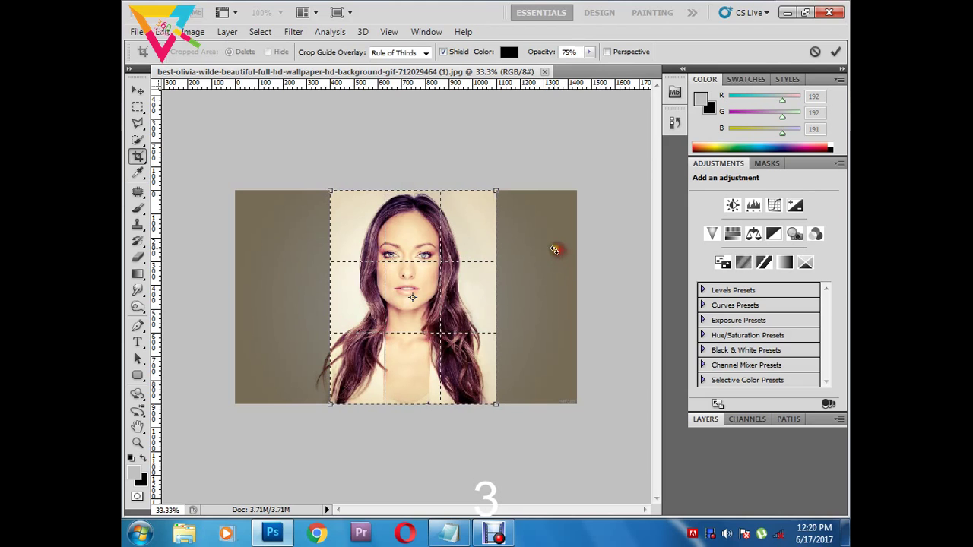
key("Return")
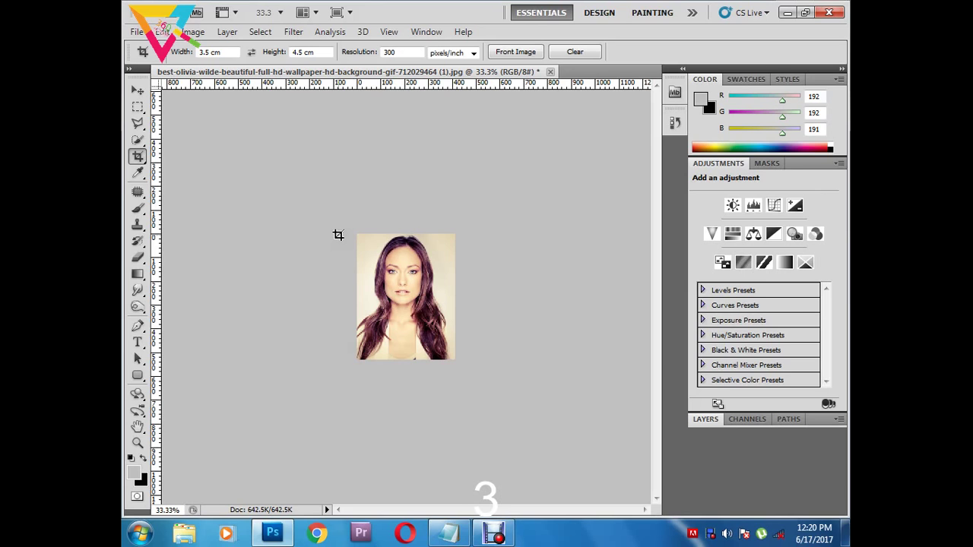
Create a new action named ps with shortcut F3 in the Actions panel and start recording.
left_click(430, 33)
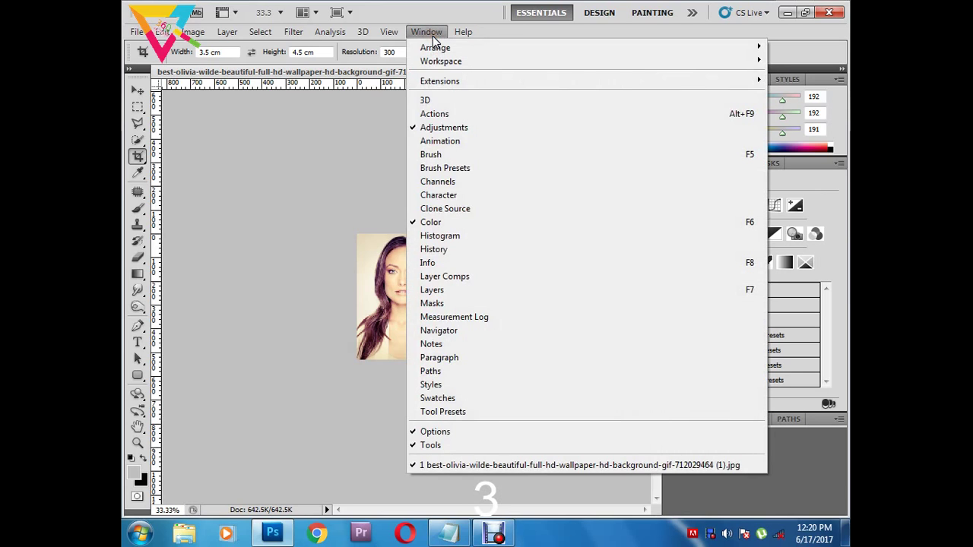
left_click(451, 114)
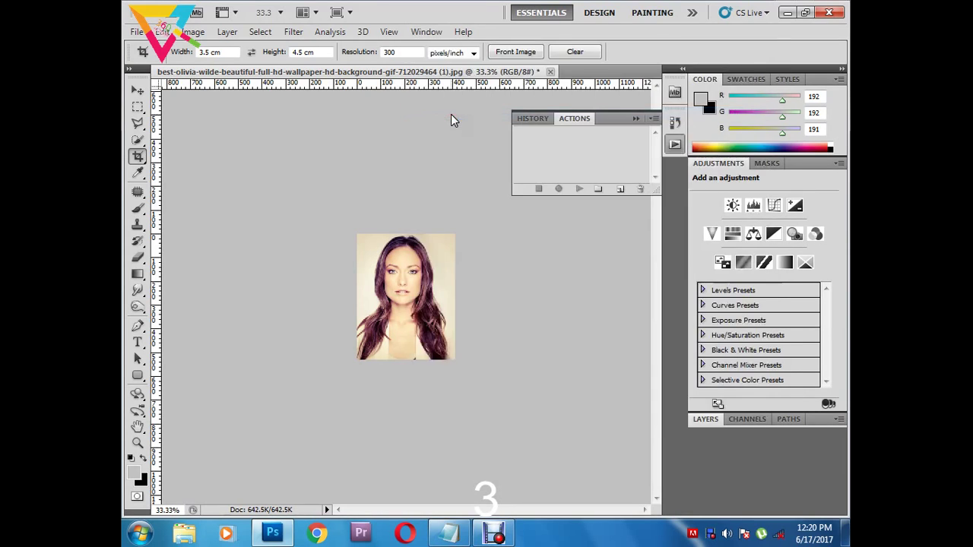
left_click(583, 151)
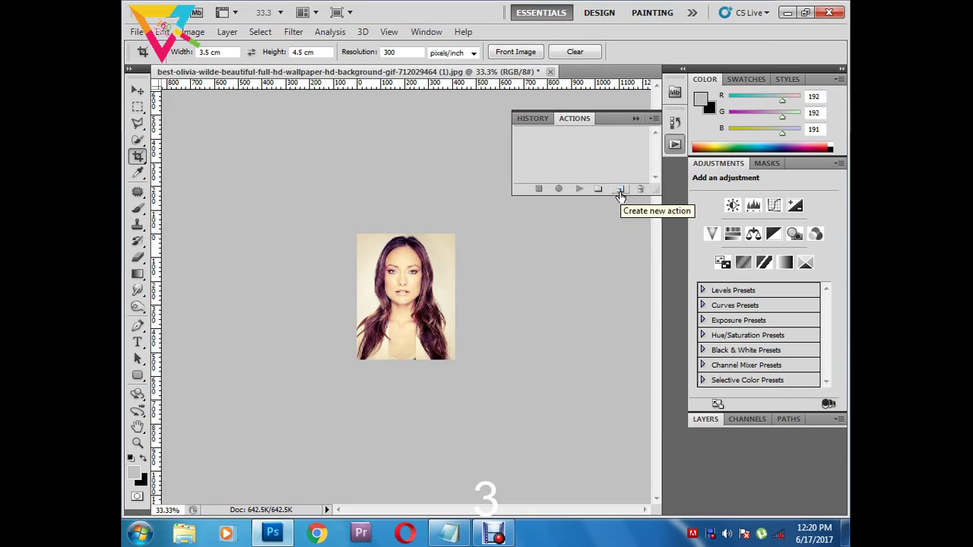
left_click(621, 190)
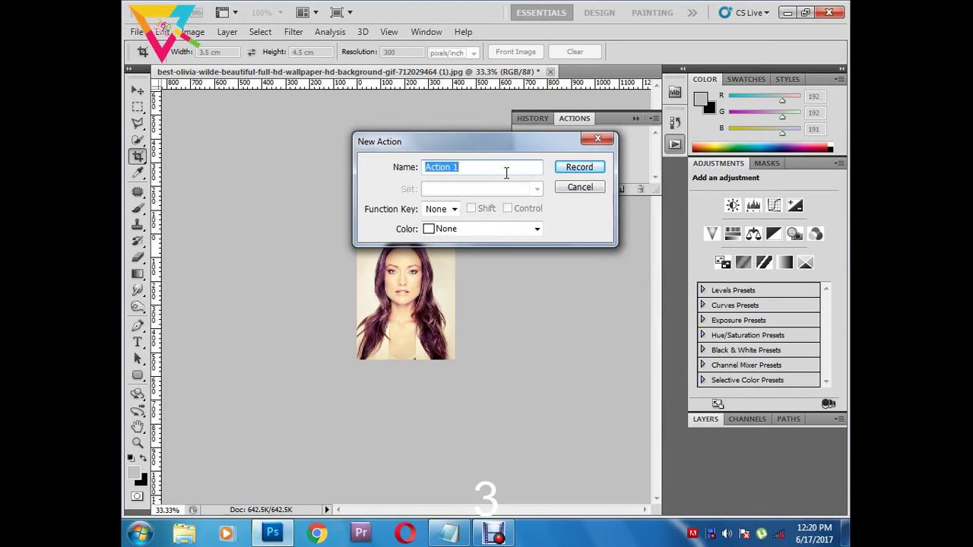
type("ps")
left_click(440, 209)
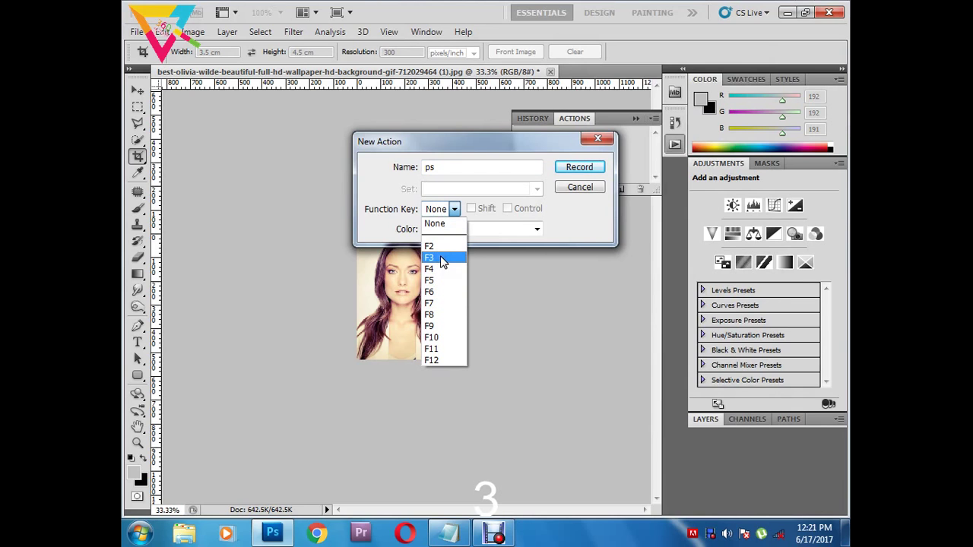
left_click(441, 258)
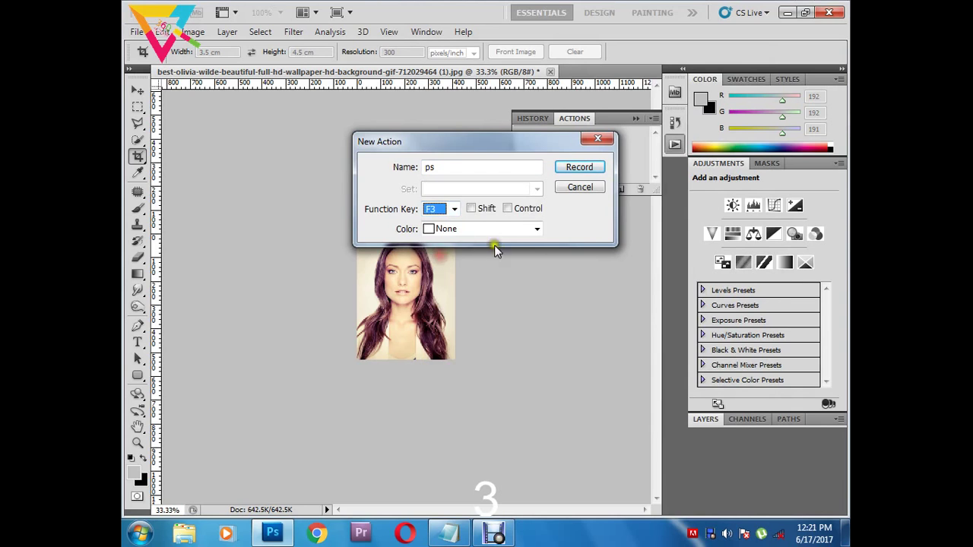
left_click(590, 169)
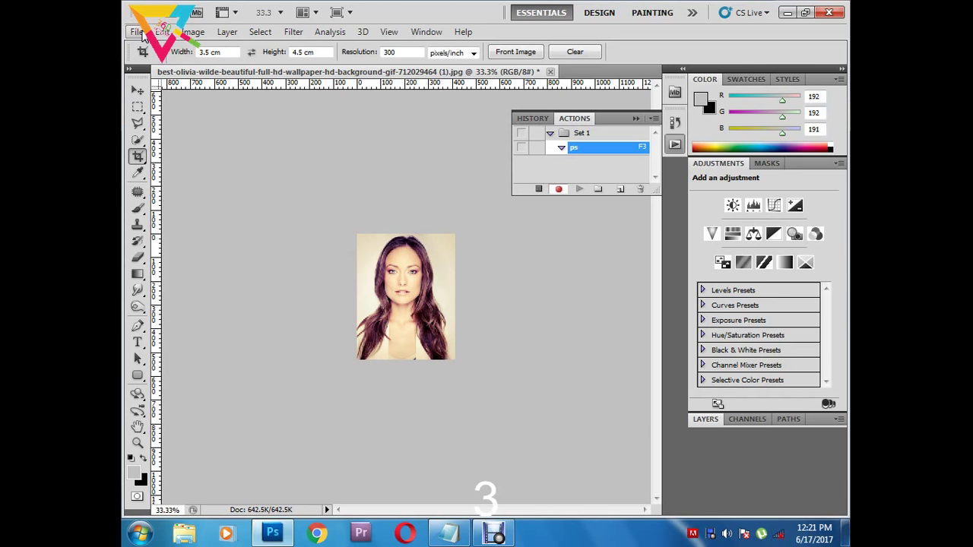
In the New document dialog, switch the size unit to inches and enter width 6.
left_click(133, 32)
left_click(149, 51)
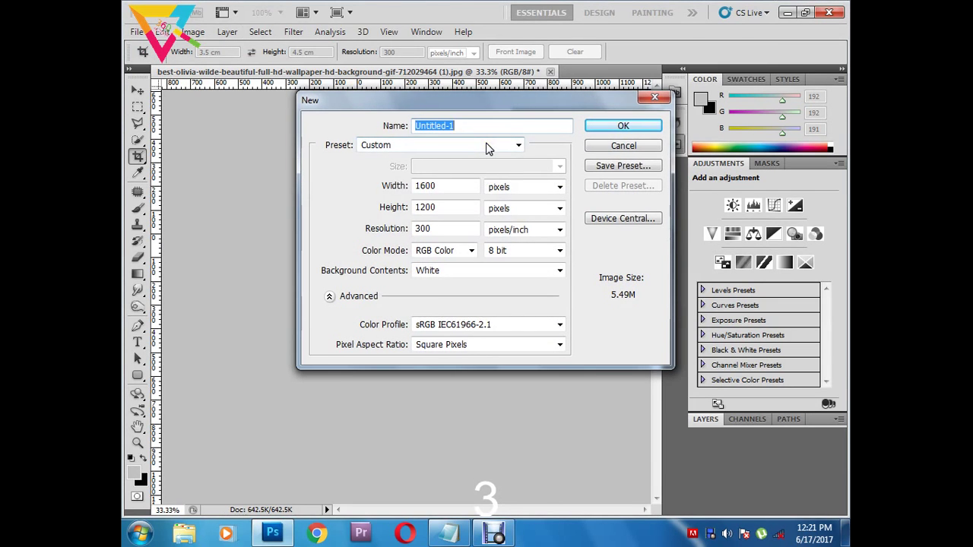
left_click(533, 190)
left_click(503, 207)
key("shift+Tab")
type("6")
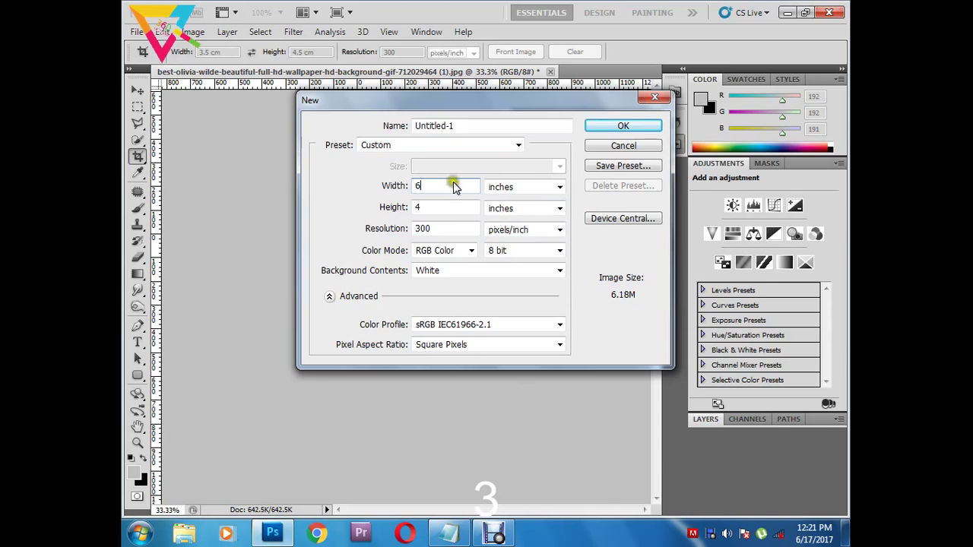
left_click(395, 186)
Create the 6 × 4 inch white sheet, then return to the portrait and select all.
left_click(635, 126)
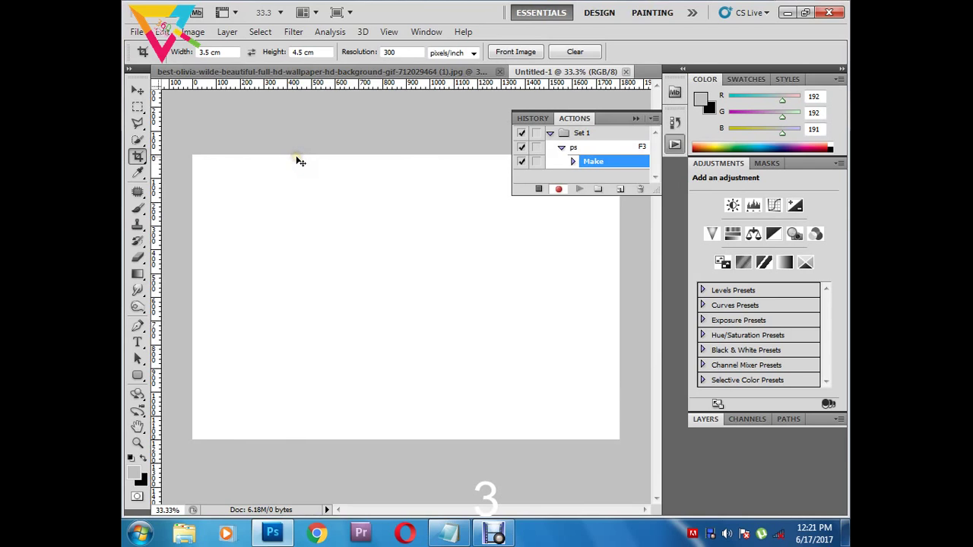
key("ctrl+shift+Tab")
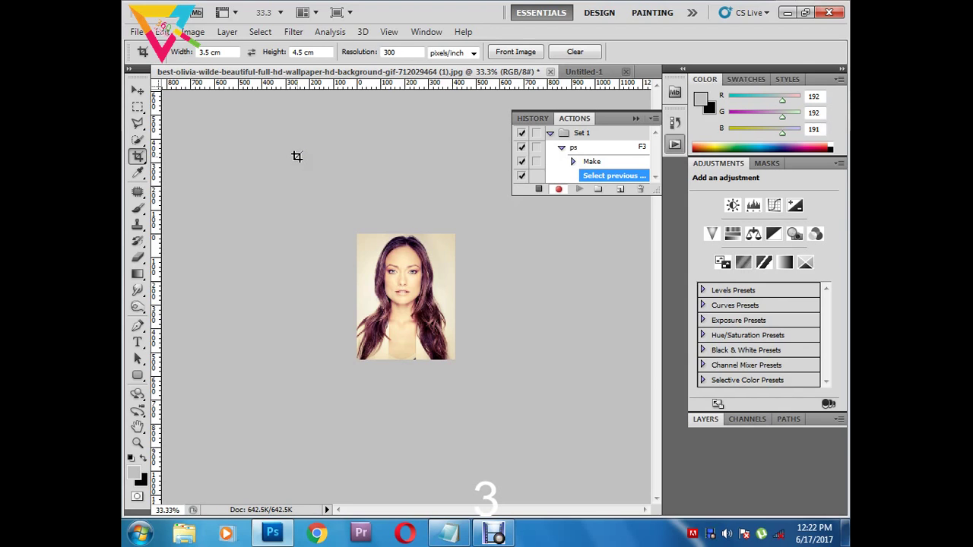
key("ctrl+a")
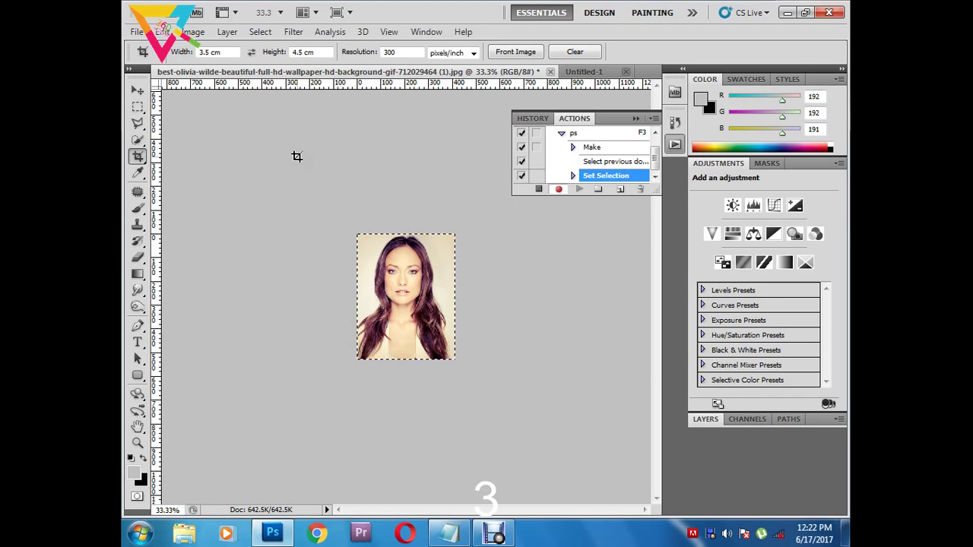
Copy the portrait, paste it onto the white sheet, and move it to the top-left corner.
key("ctrl+c")
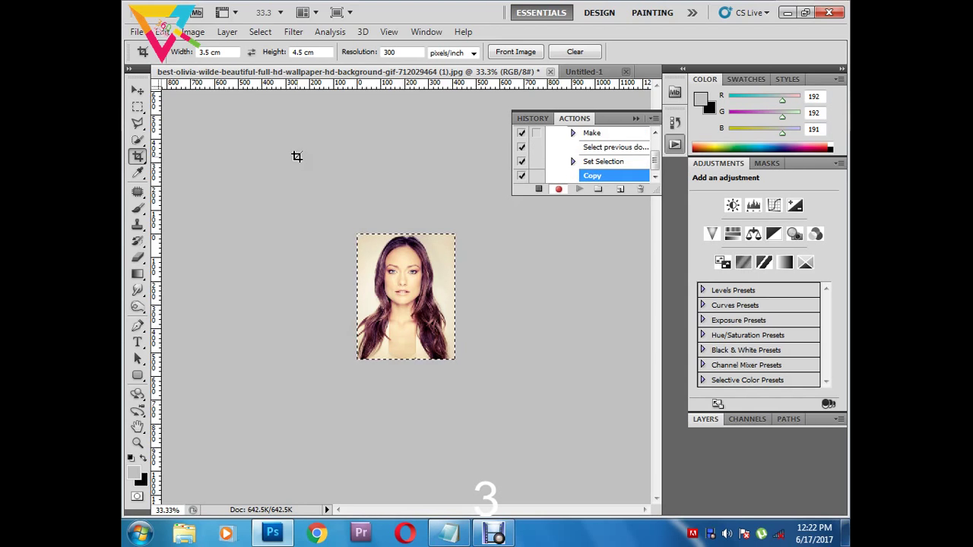
key("ctrl+Tab")
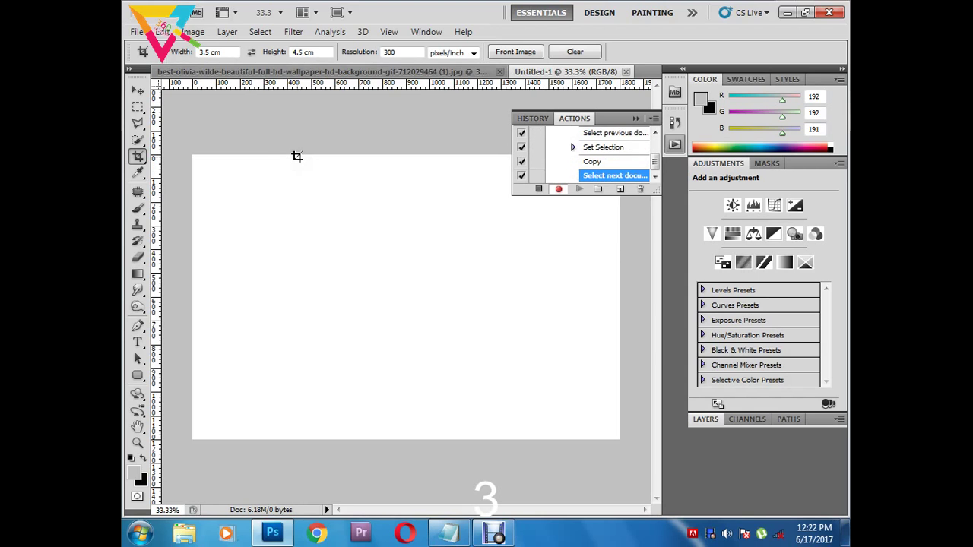
left_click(138, 91)
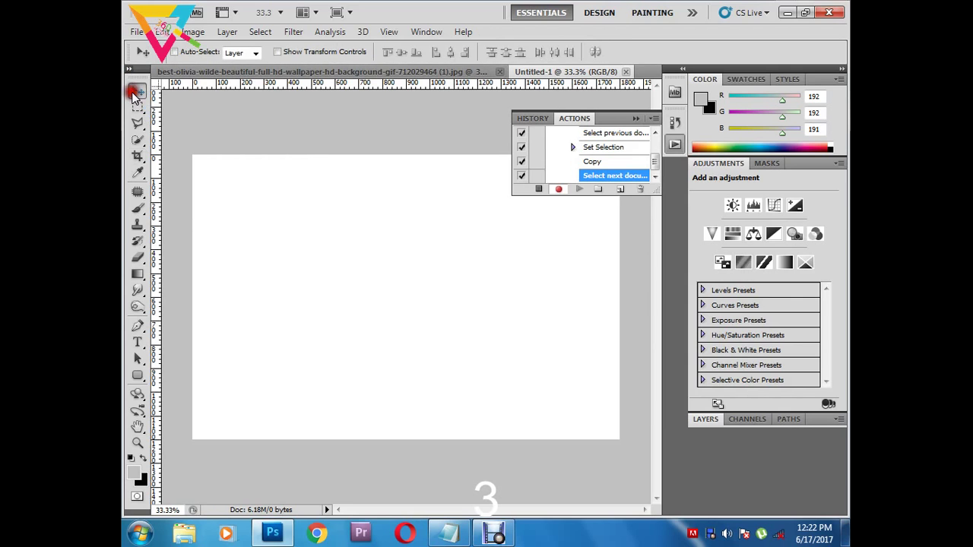
key("ctrl+v")
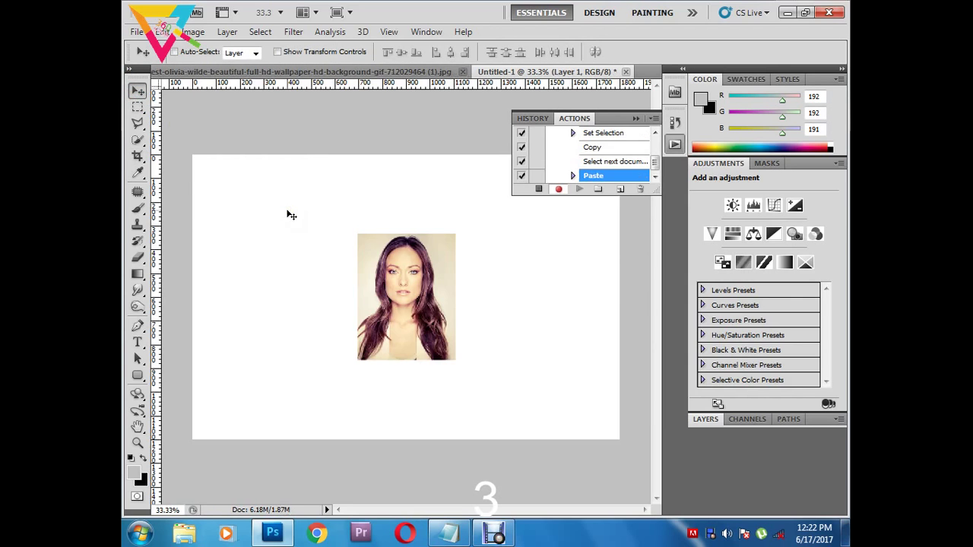
left_click_drag(397, 330, 265, 266)
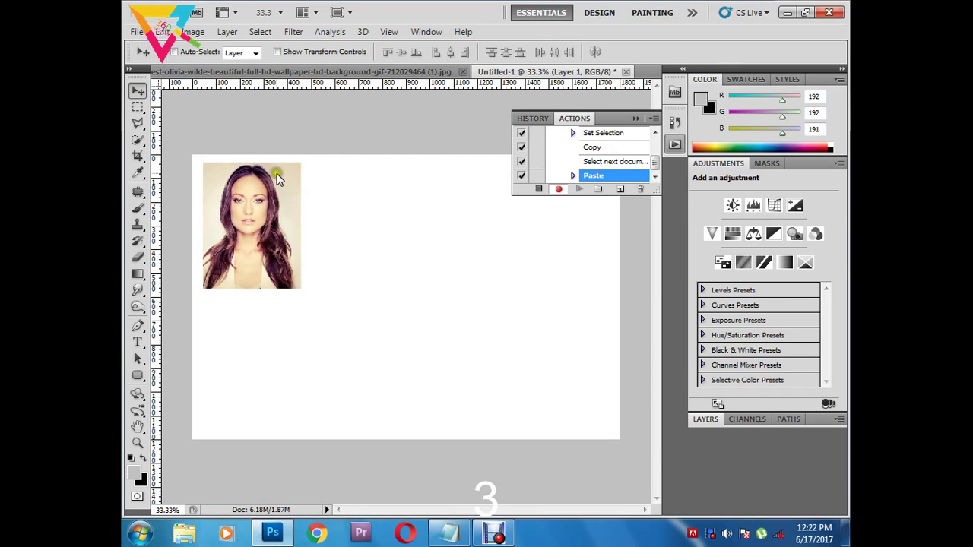
left_click(193, 32)
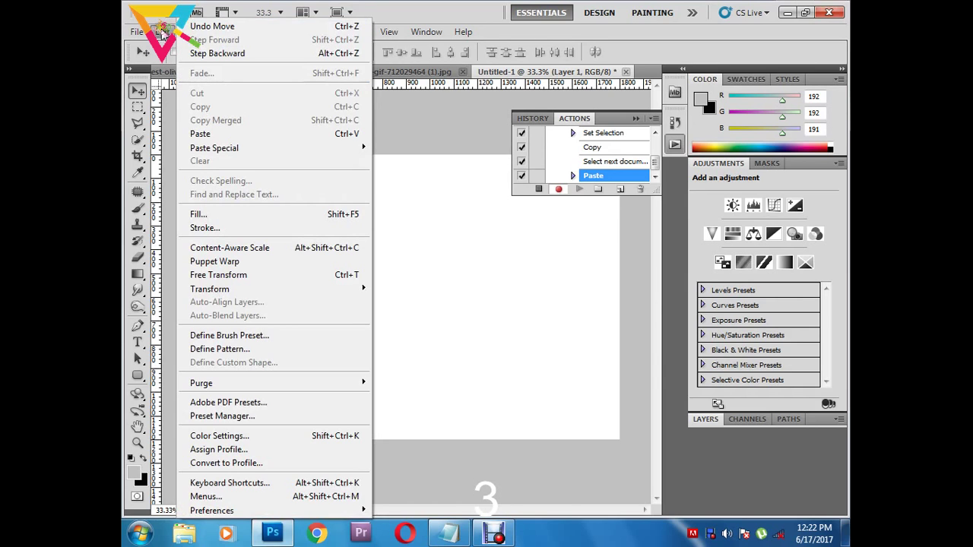
Apply a 2 px red Stroke border around the pasted portrait.
left_click(226, 229)
left_click(423, 147)
left_click(437, 168)
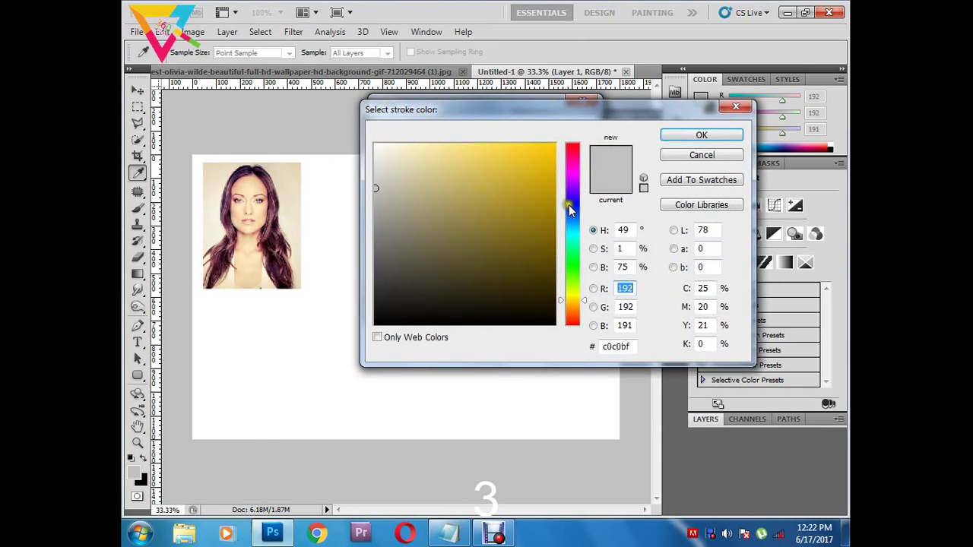
left_click_drag(570, 210, 570, 144)
left_click(546, 169)
left_click(669, 143)
left_click(550, 135)
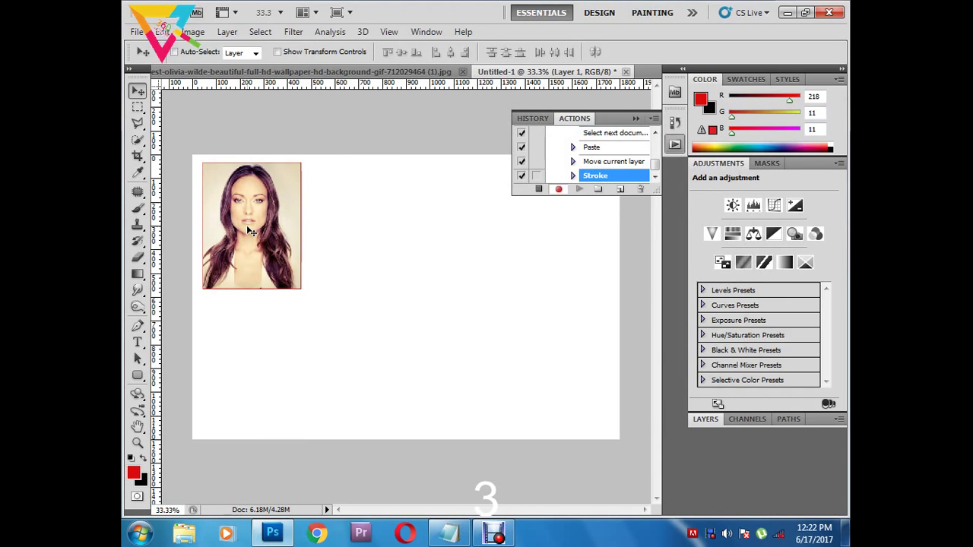
Alt-drag three copies of the red-bordered portrait rightward to form a row of four.
left_click(264, 235)
left_click_drag(263, 235, 368, 234)
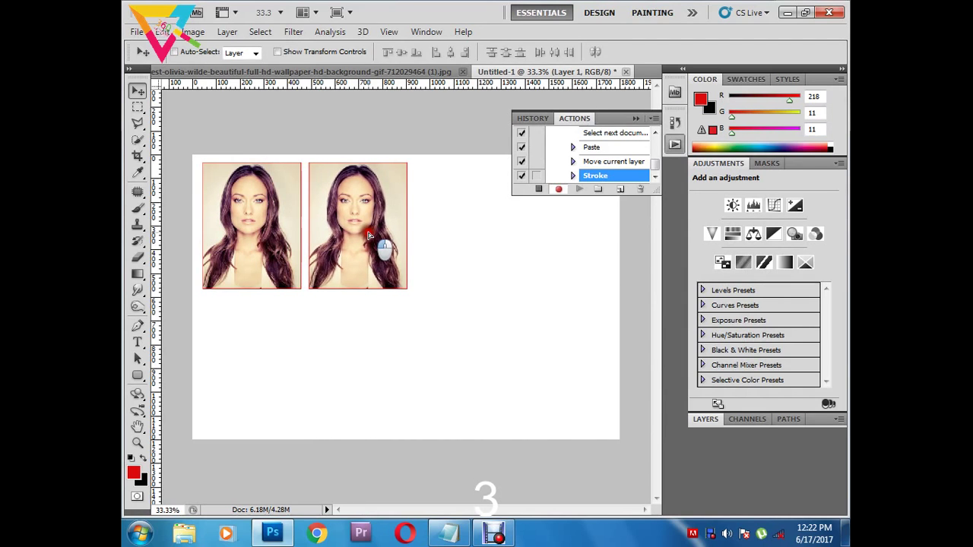
left_click_drag(368, 235, 558, 253)
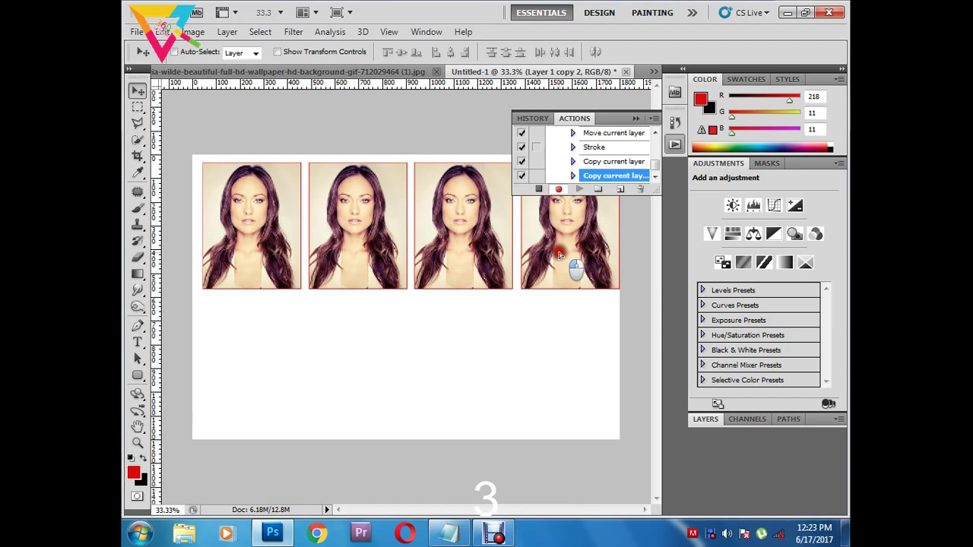
left_click_drag(558, 253, 552, 260)
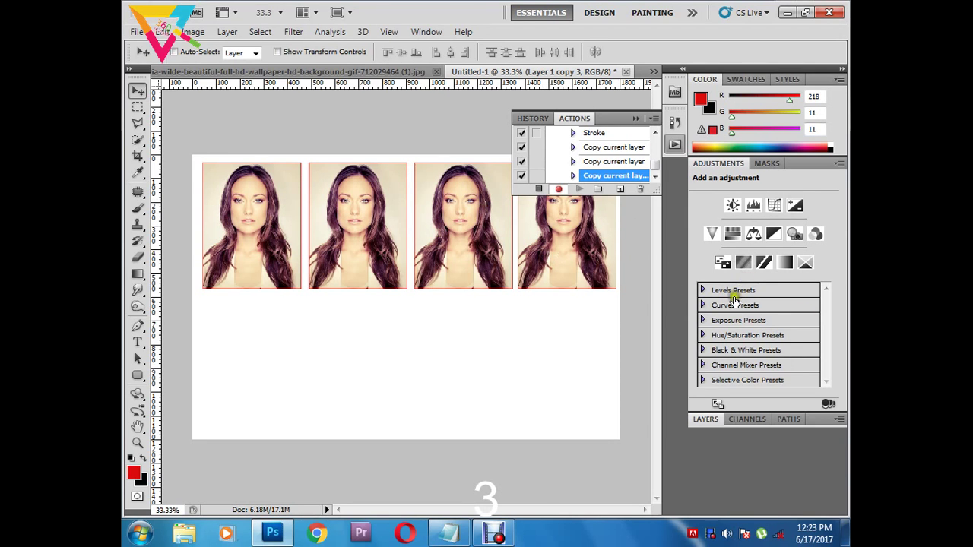
Show the Layers panel and merge the portrait copies into a single layer.
key("F7")
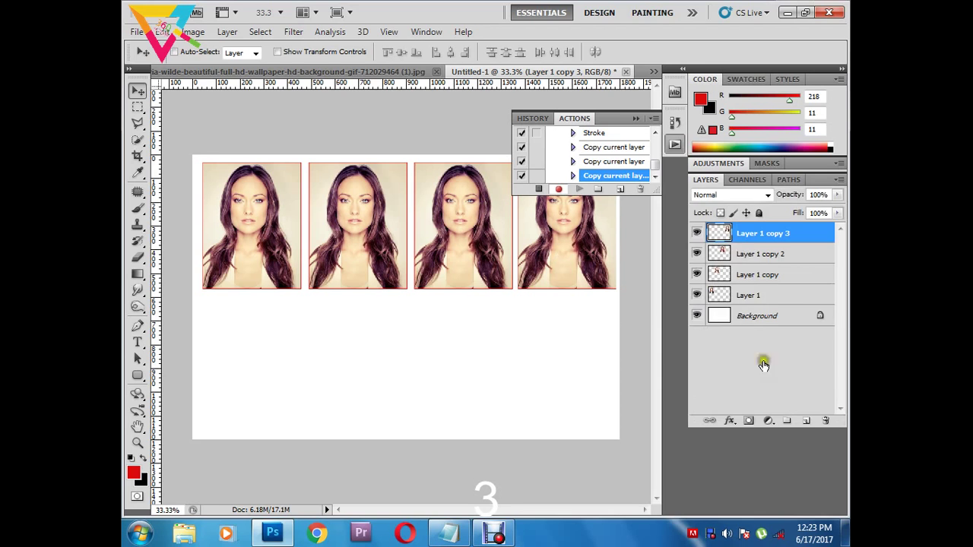
key("F7")
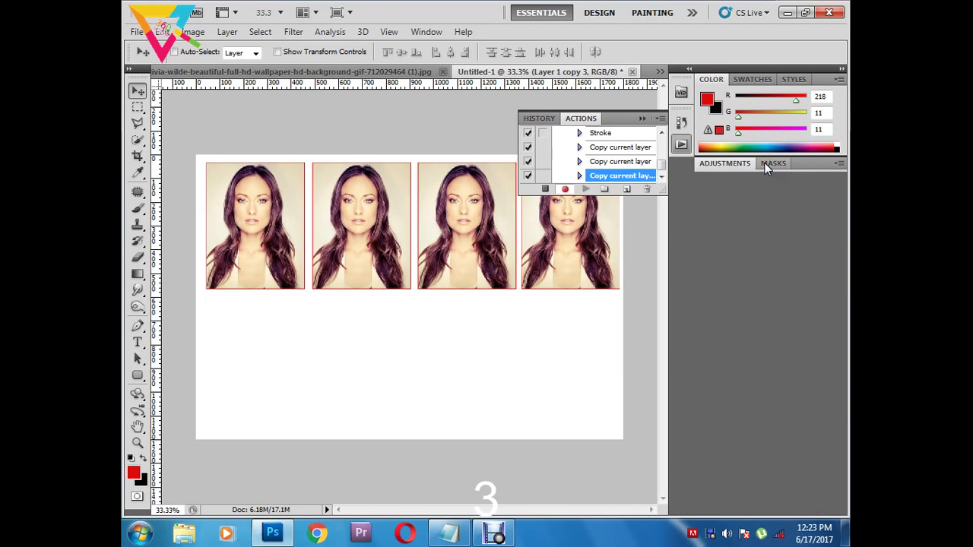
key("F7")
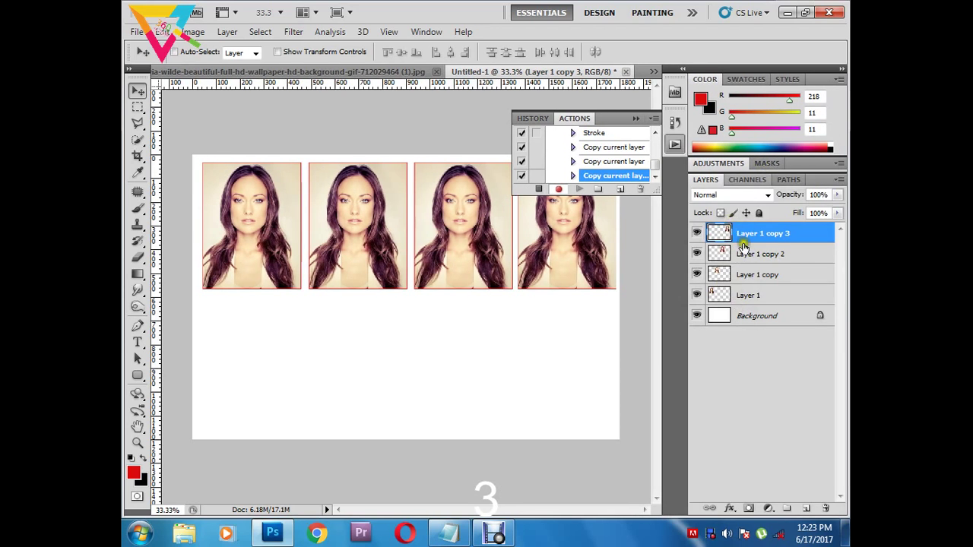
key("ctrl+e")
key("ctrl+e")
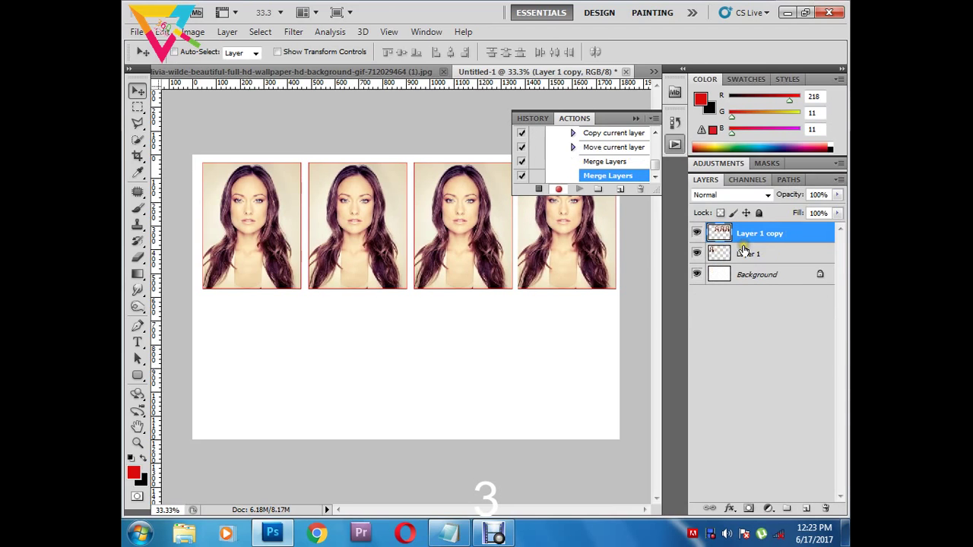
key("ctrl+e")
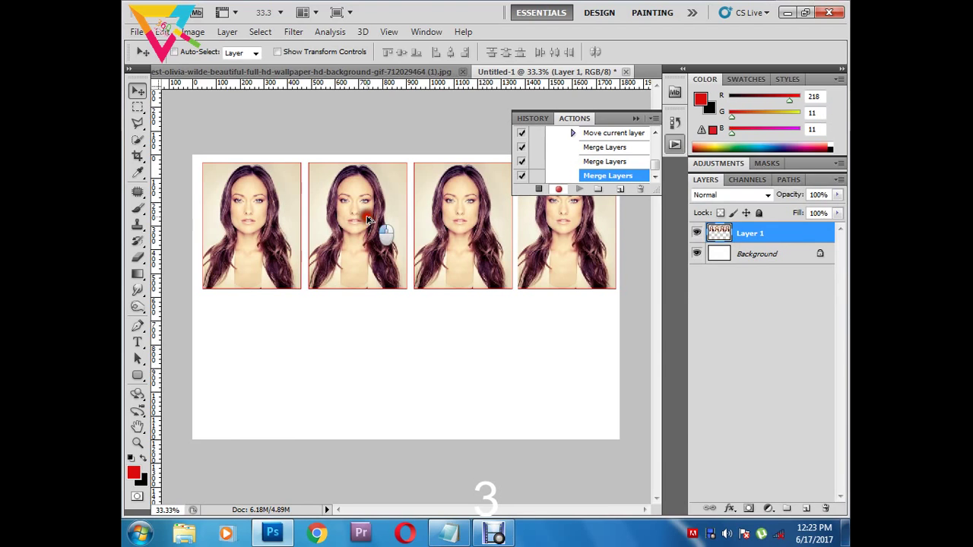
Duplicate the merged row of four portraits beneath the first, redoing a misaligned placement.
left_click_drag(367, 220, 371, 354)
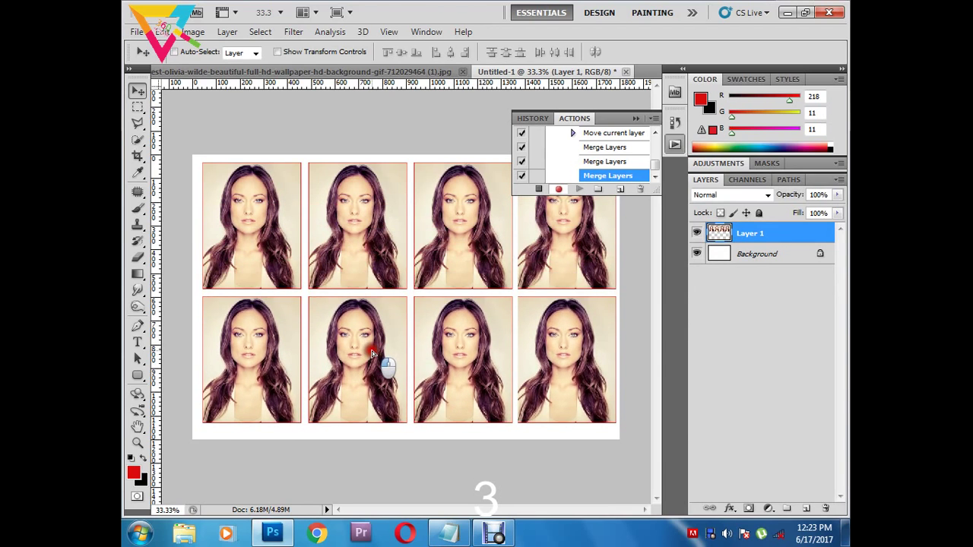
left_click_drag(371, 354, 372, 354)
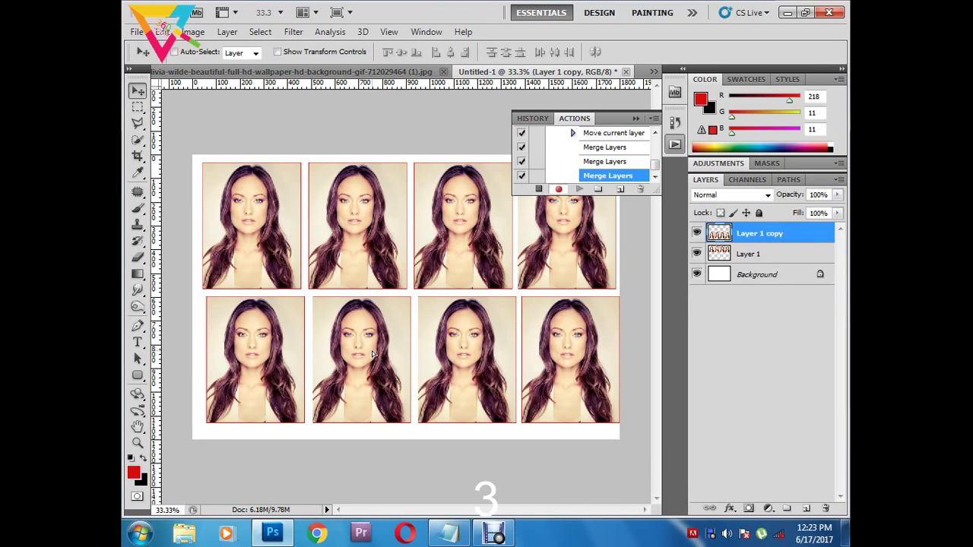
key("ctrl+z")
left_click_drag(372, 245, 361, 362)
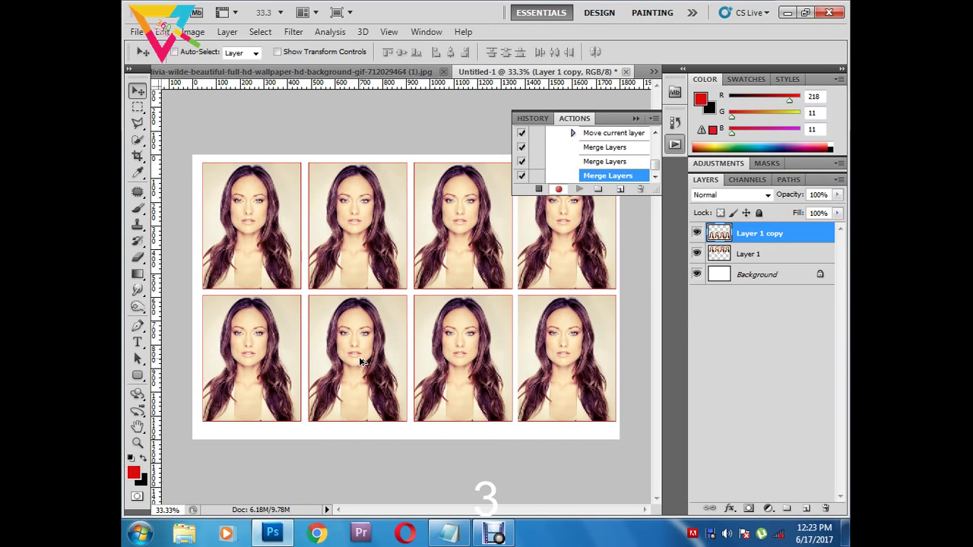
Stop the action recording, open the Cameron Diaz JPG and select the Crop tool.
left_click(540, 189)
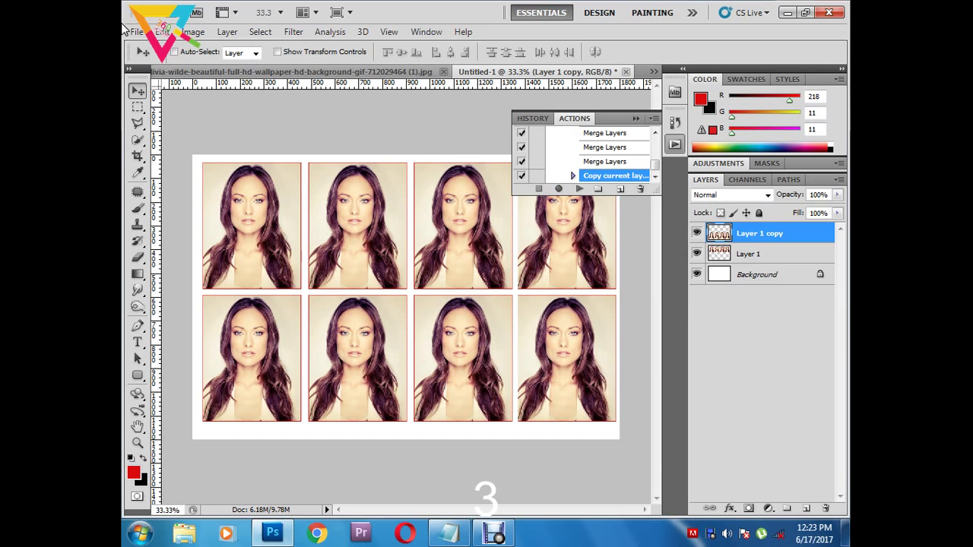
left_click(137, 32)
left_click(152, 60)
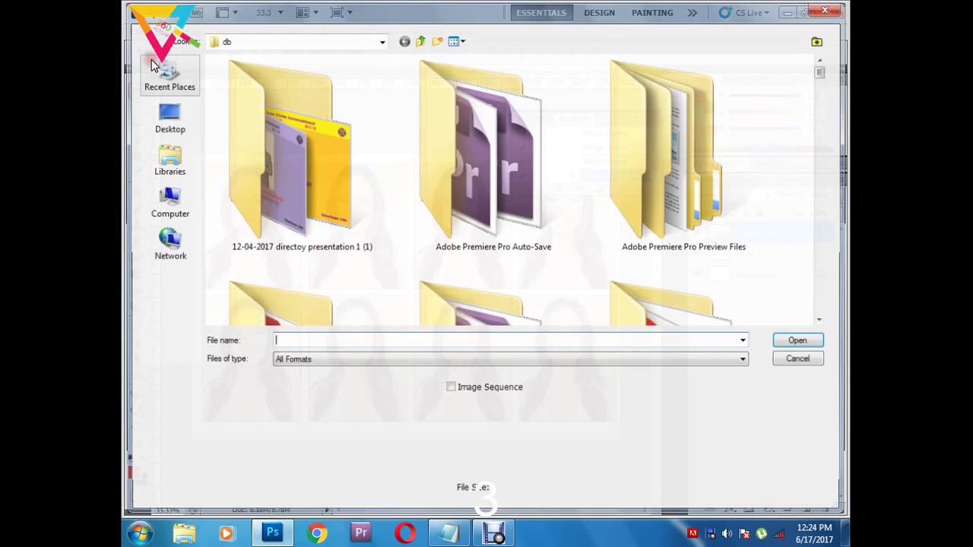
left_click_drag(827, 72, 822, 159)
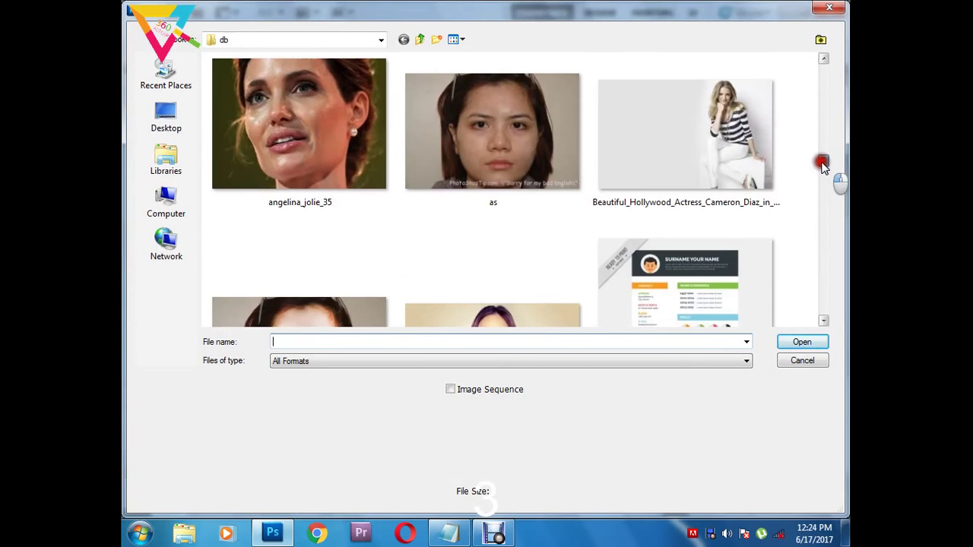
left_click(761, 145)
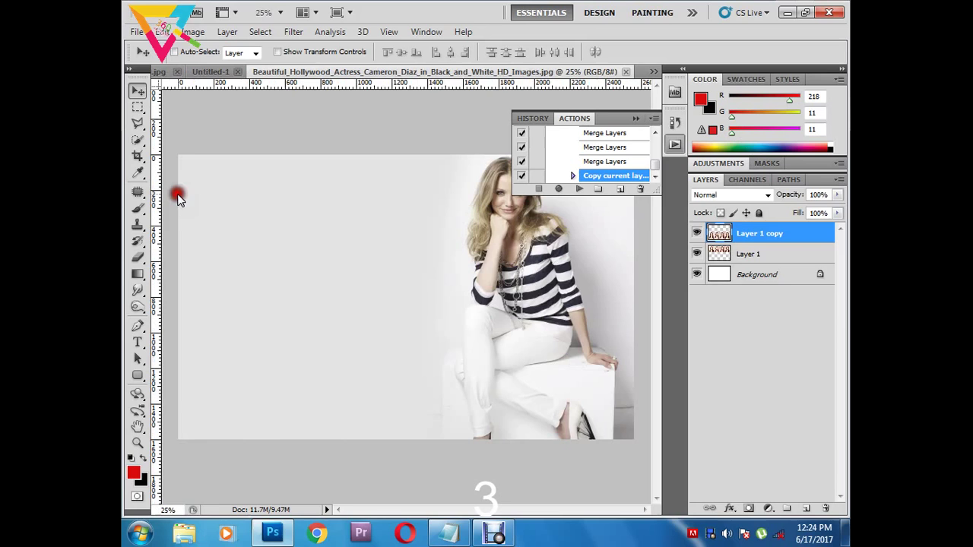
left_click(624, 117)
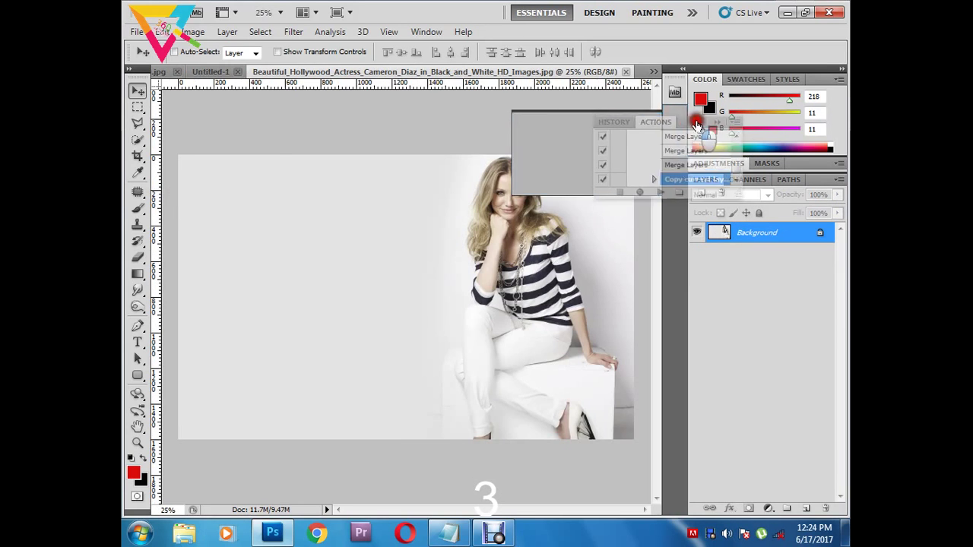
key("c")
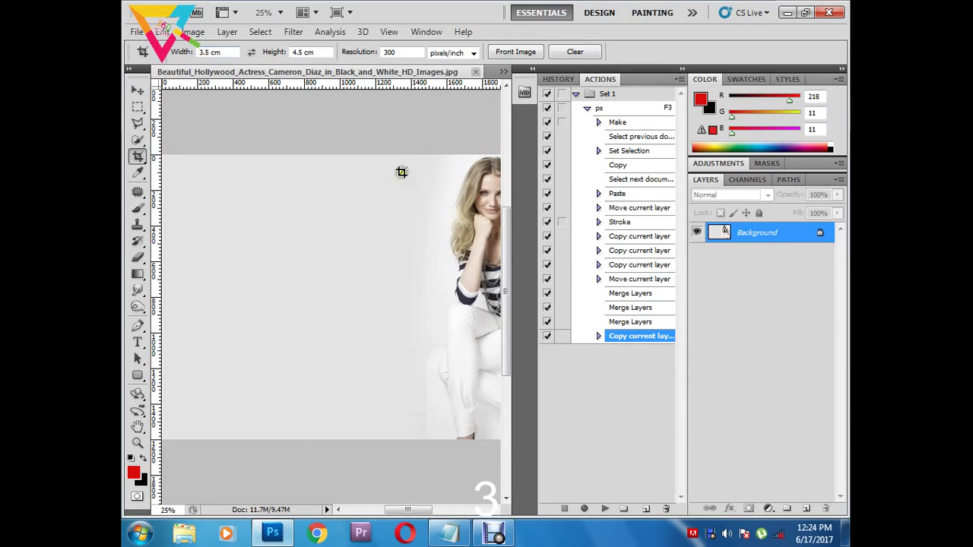
Crop the new photo to the actress's upper body.
scroll(456, 190, "right", 5)
scroll(270, 249, "left", 5)
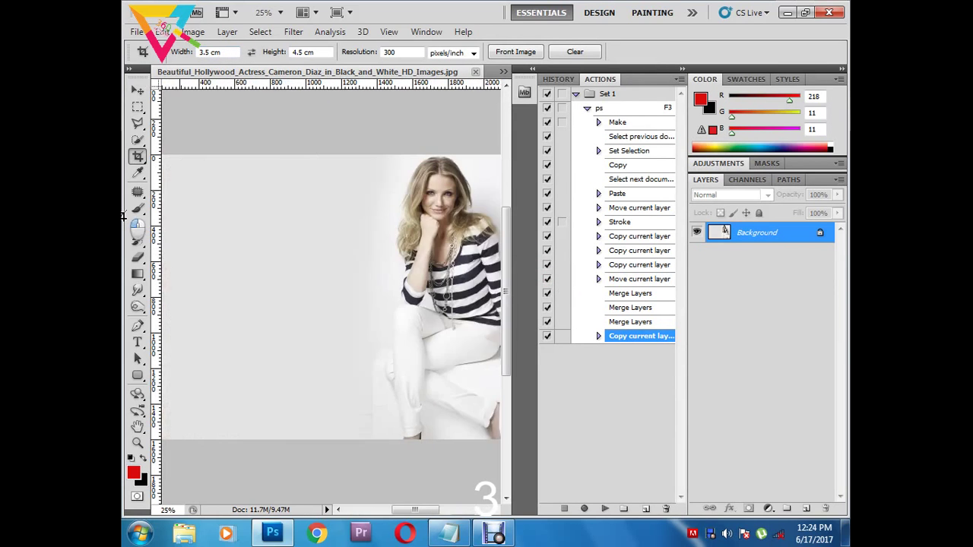
mouse_move(409, 165)
left_mouse_down()
mouse_move(494, 306)
mouse_move(468, 282)
left_mouse_up()
key("Return")
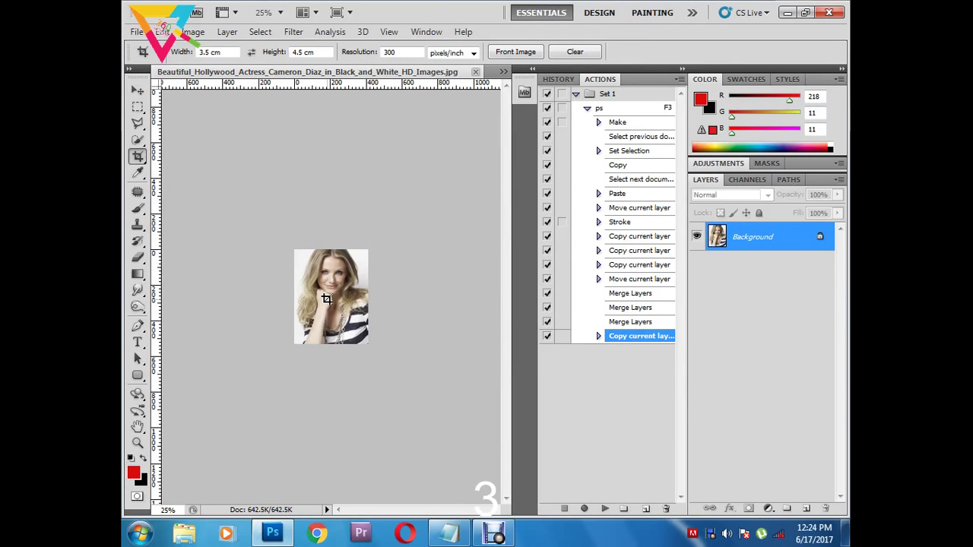
Replay the recorded action with F3 to build the eight-portrait sheet, then switch to Notepad.
key("F3")
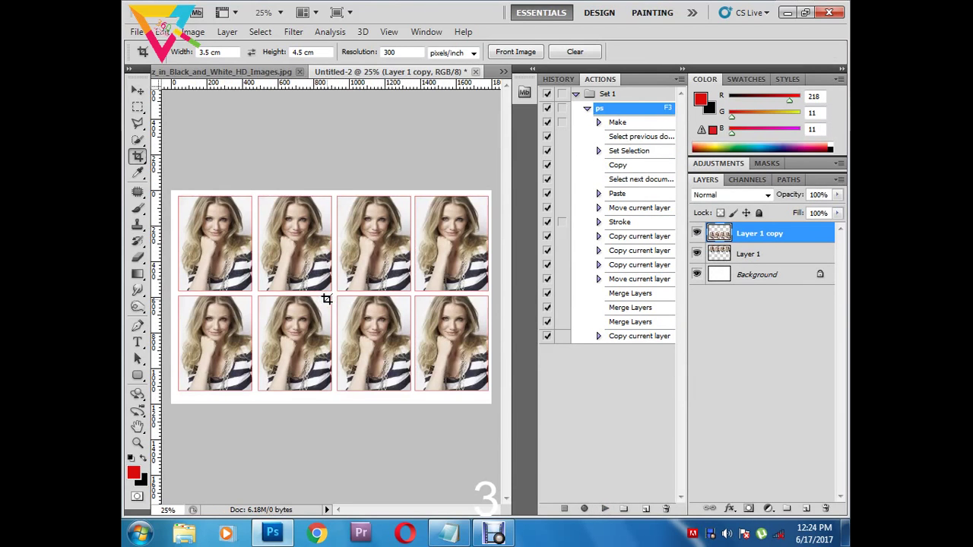
key("ctrl+minus")
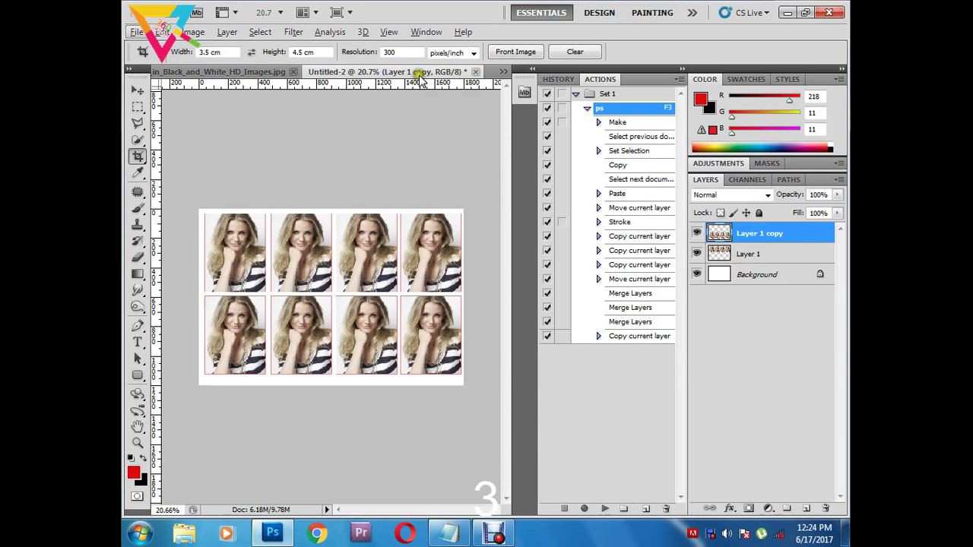
left_click(503, 72)
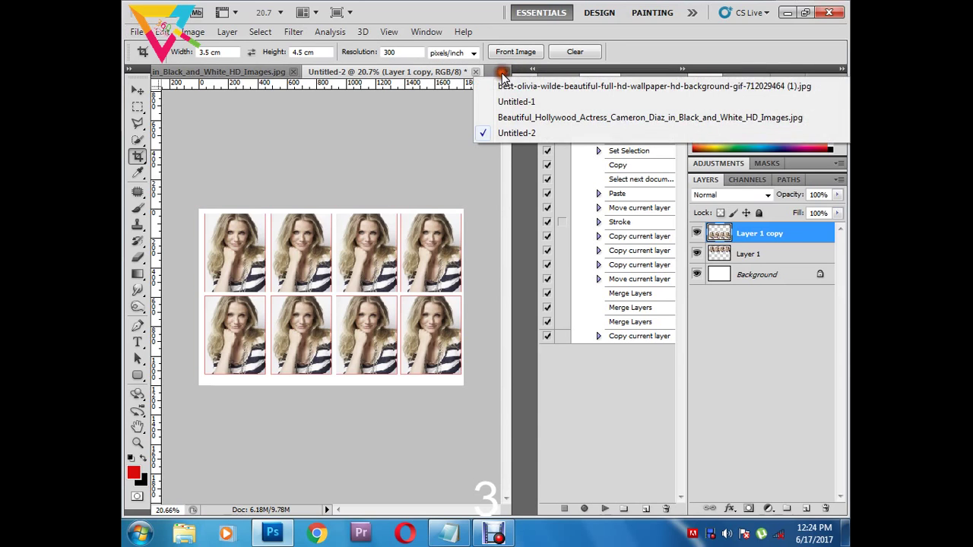
left_click(386, 72)
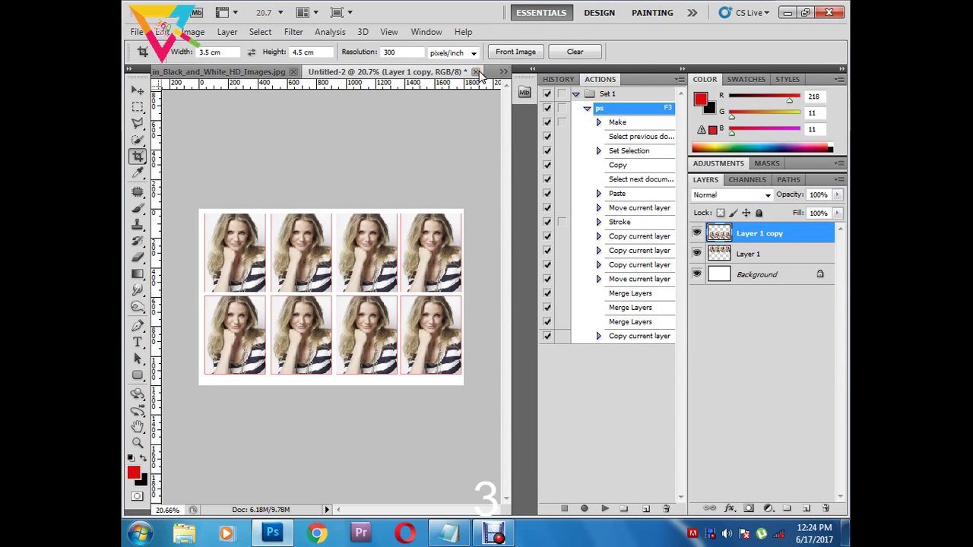
left_click(449, 532)
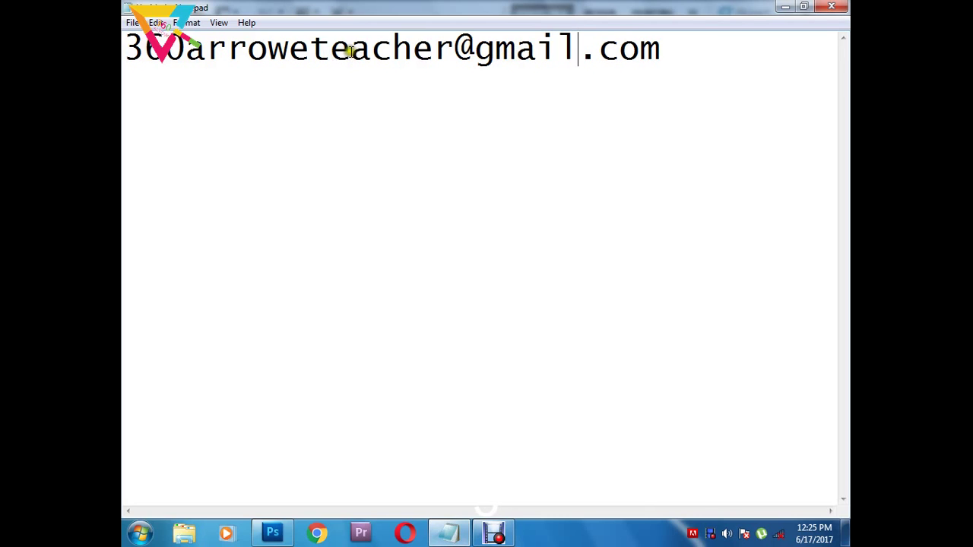
Delete the stray letter from the e-mail address.
left_click(312, 66)
key("shift+Left")
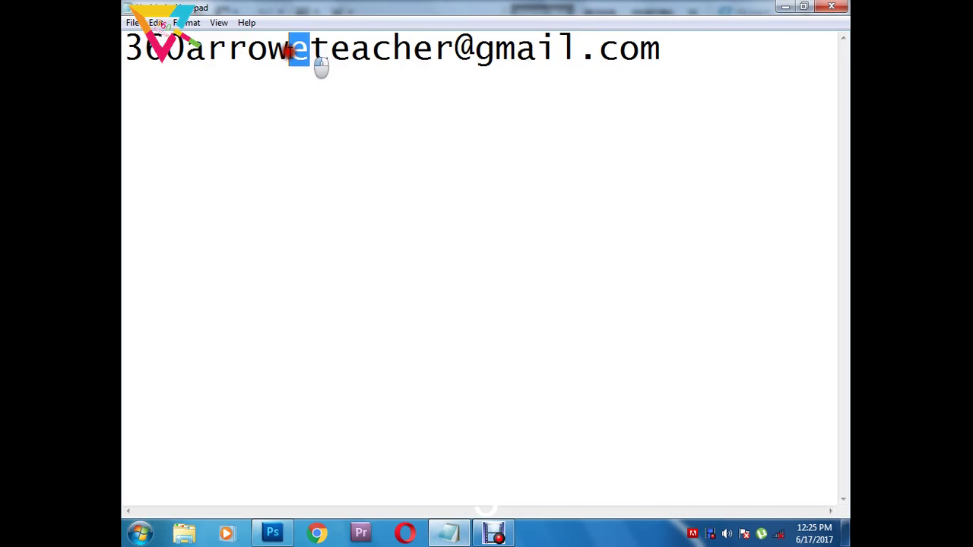
key("BackSpace")
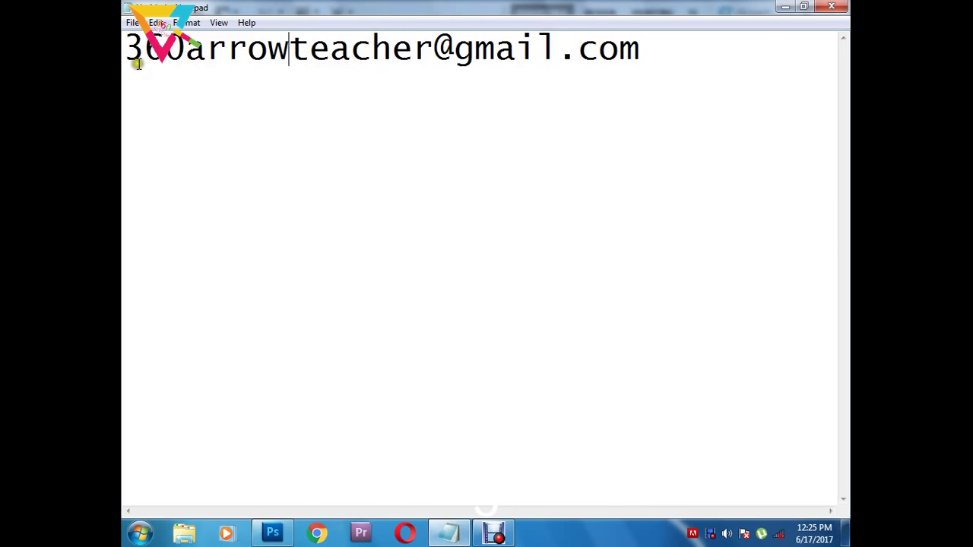
Select and deselect the address line, then close Notepad to bring up the save prompt.
left_click(145, 56)
left_click_drag(148, 56, 641, 69)
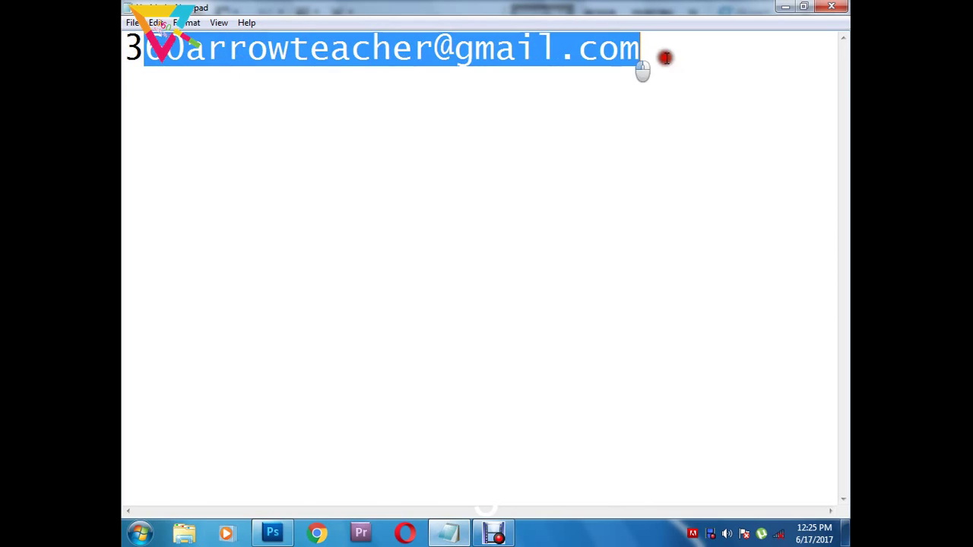
left_click(631, 103)
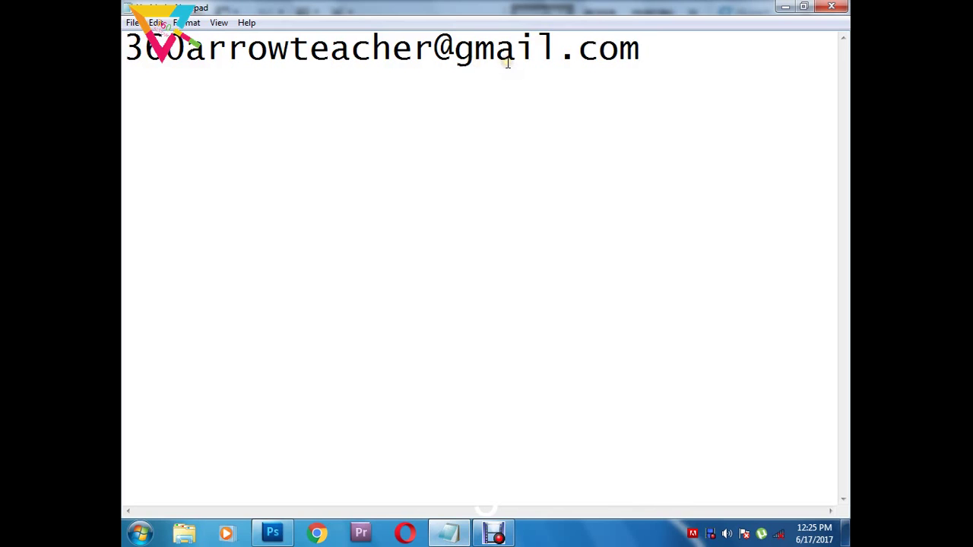
left_click_drag(669, 59, 123, 53)
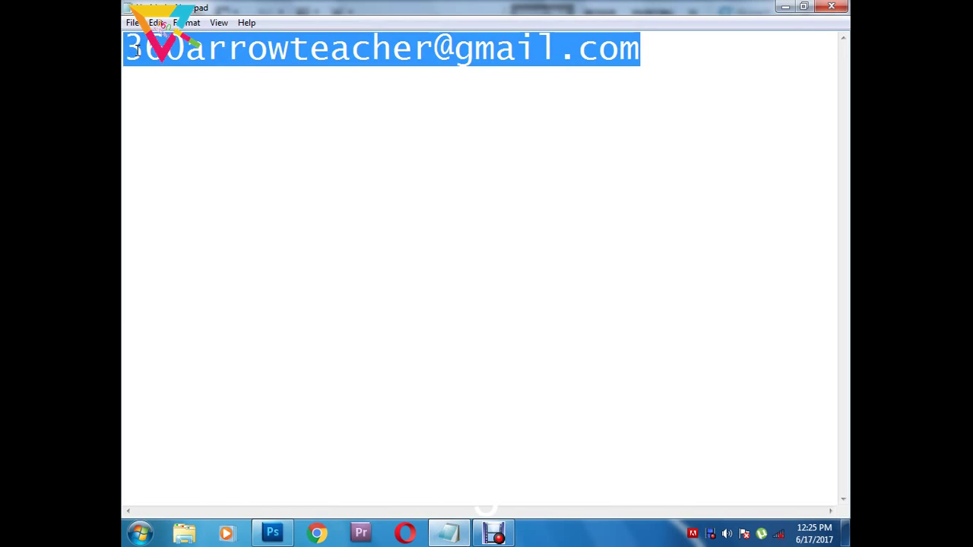
left_click(684, 57)
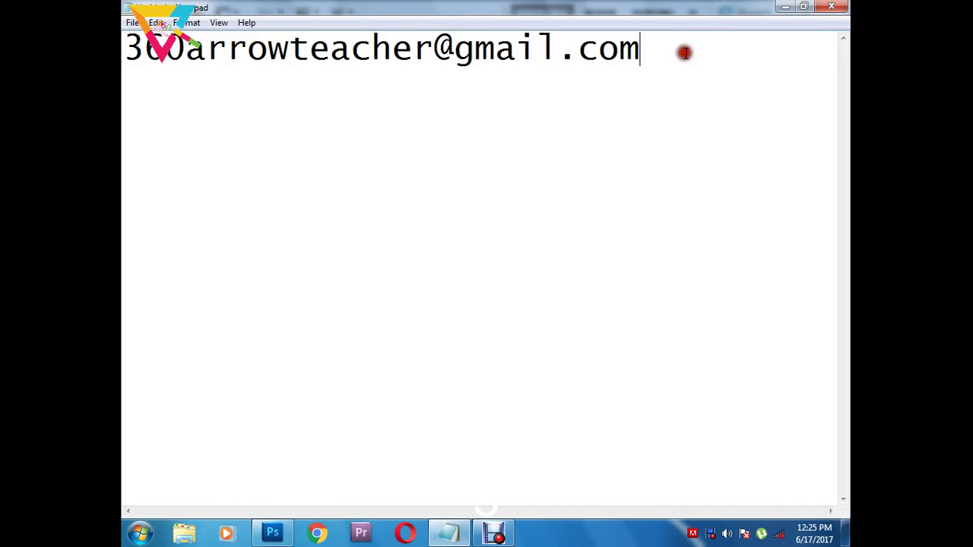
left_click(831, 6)
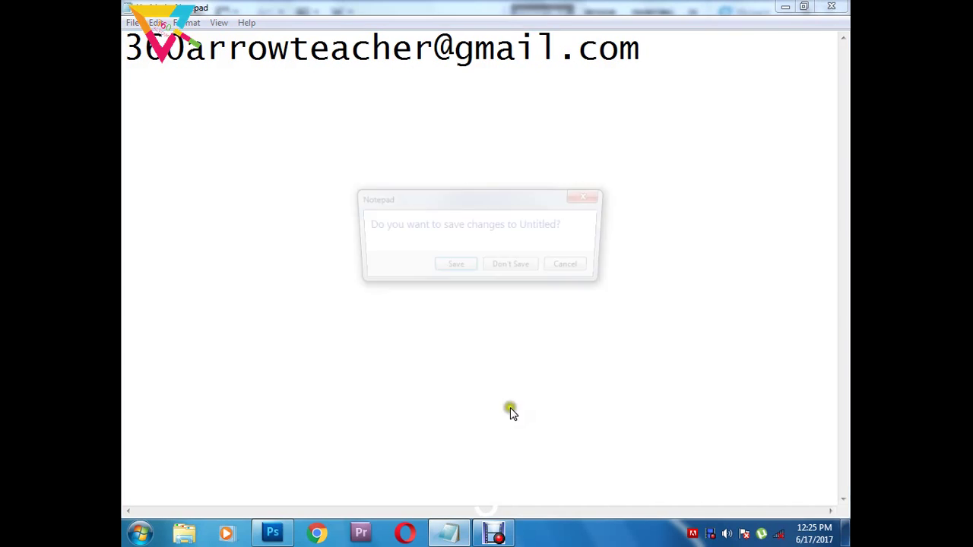